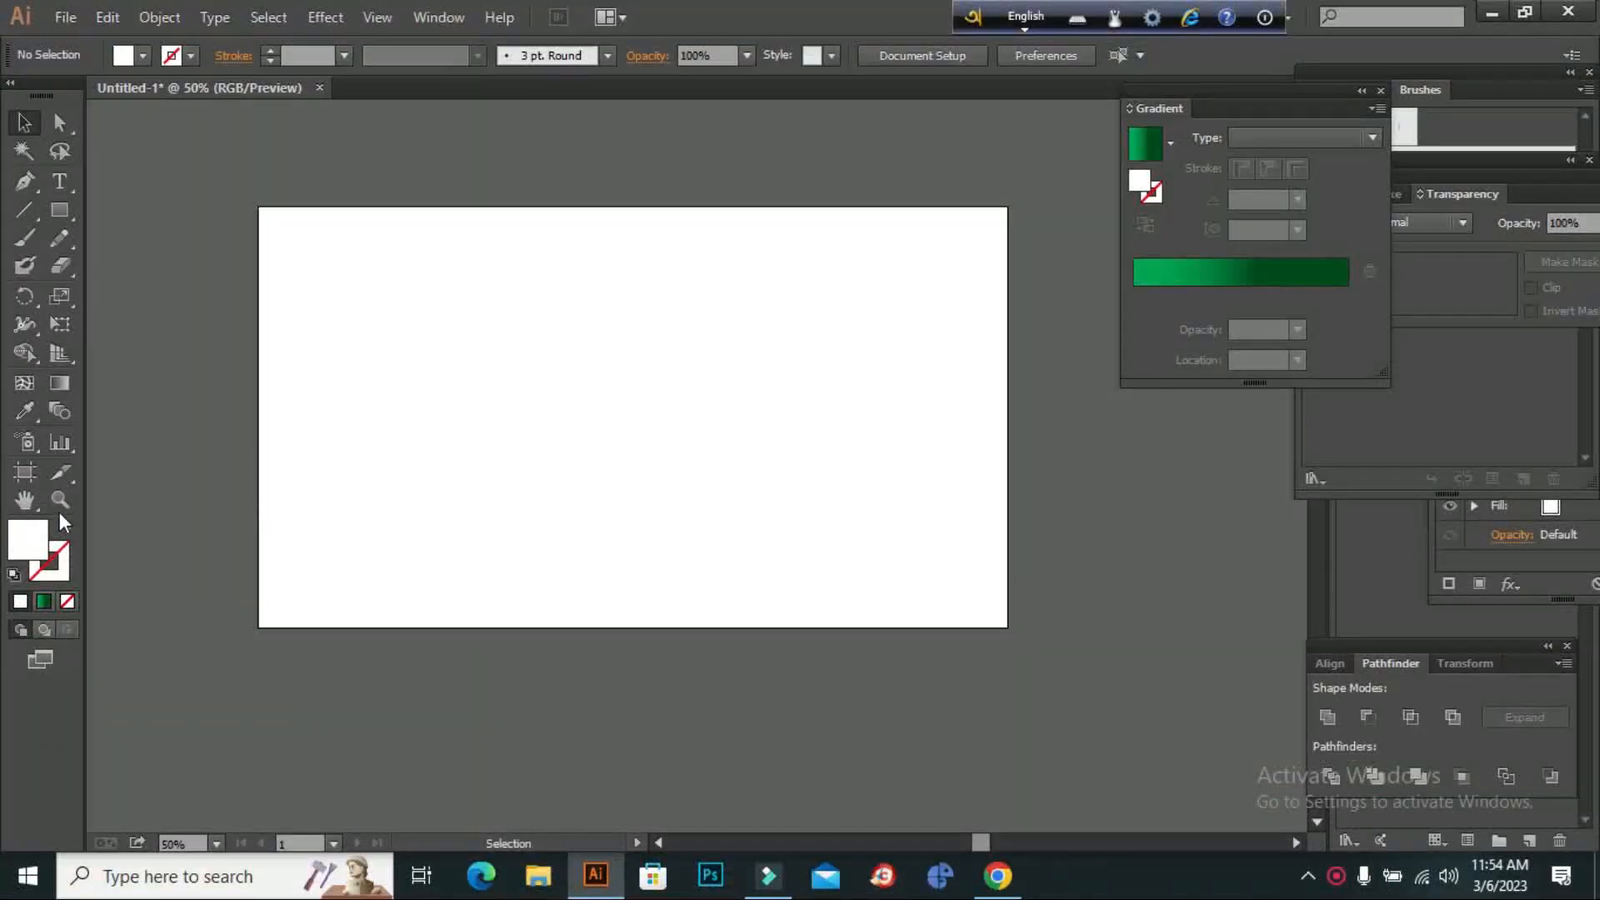
{"action": "left_click", "coordinate": [59, 500]}
{"action": "left_click", "coordinate": [600, 381]}
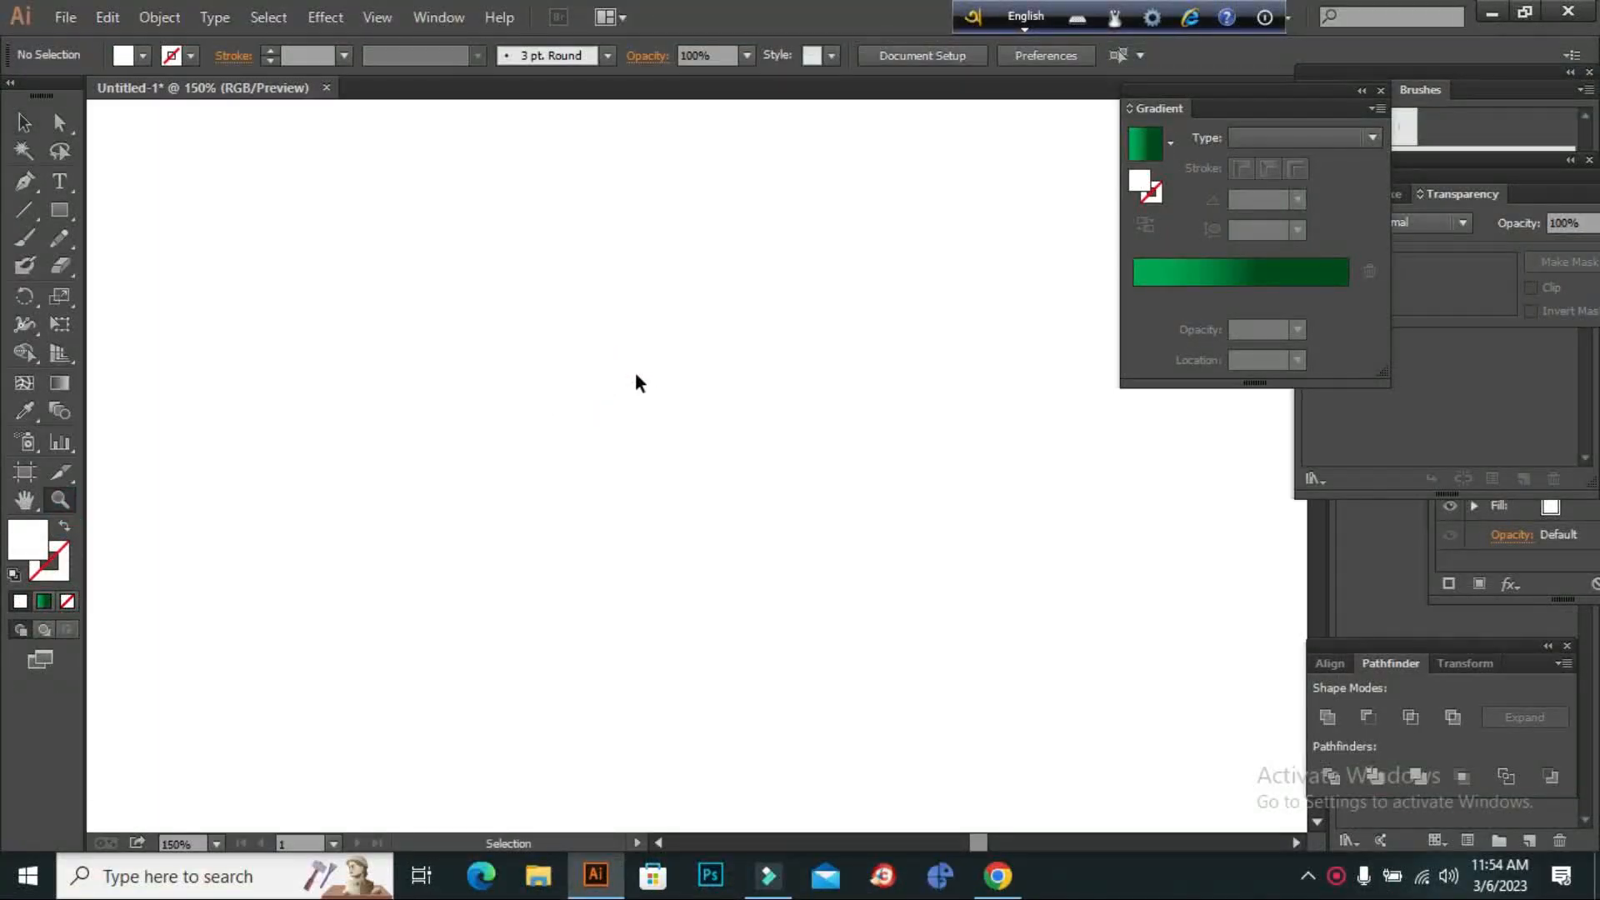
{"action": "left_click", "coordinate": [635, 372], "text": "alt"}
{"action": "left_click", "coordinate": [635, 372], "text": "alt"}
{"action": "left_click", "coordinate": [635, 372], "text": "alt"}
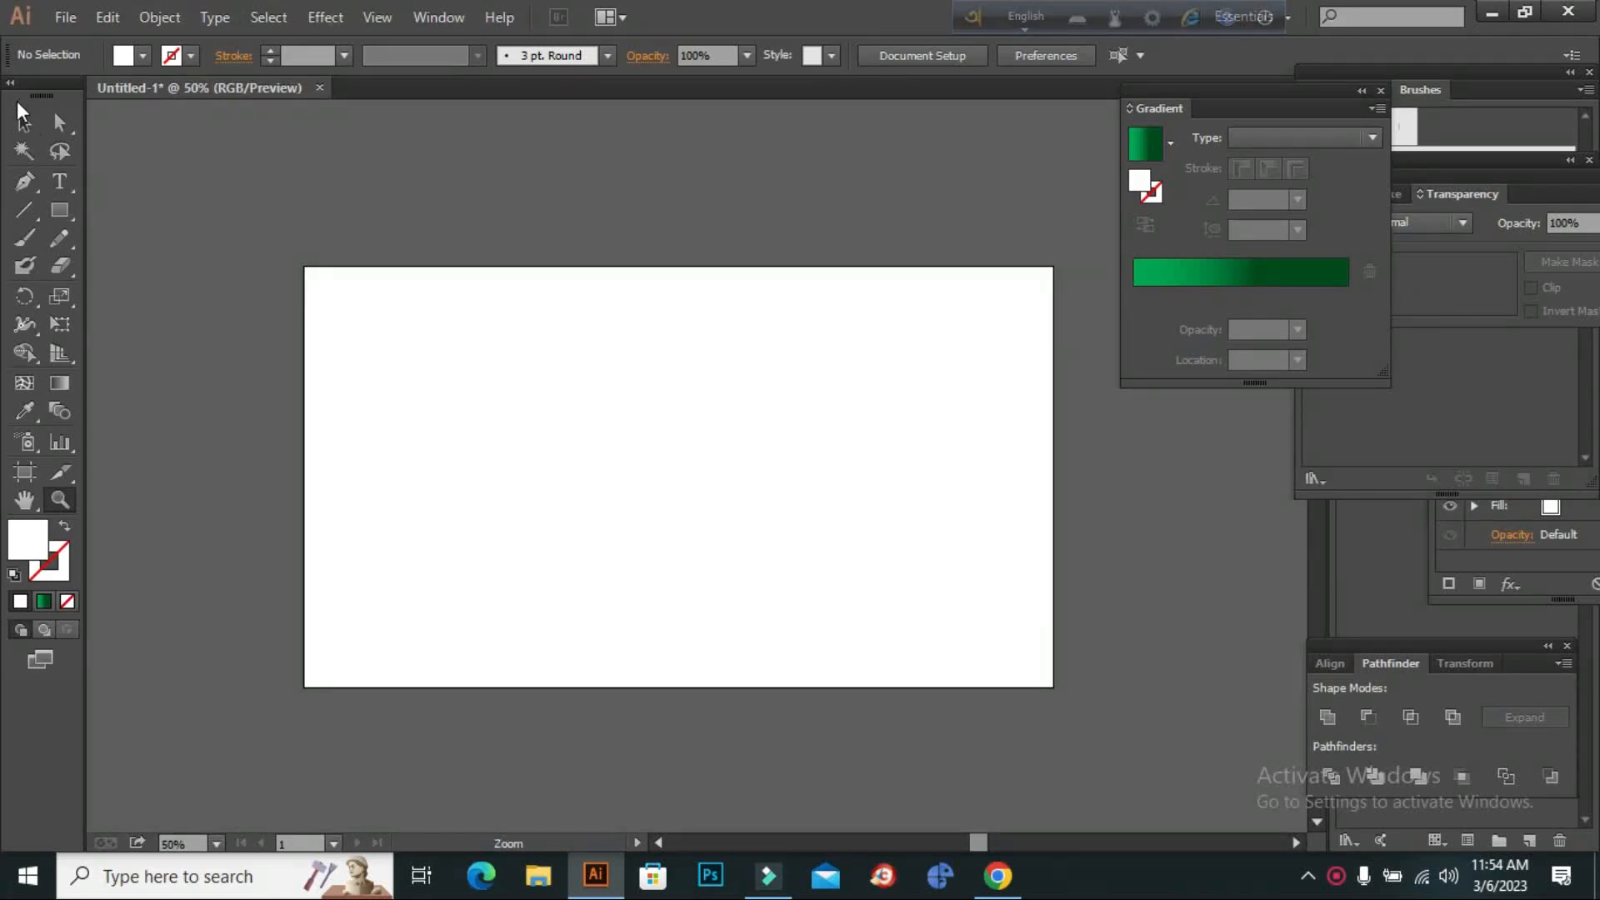
Draw a small circle near the artboard's upper-left corner with the Ellipse tool
{"action": "left_click", "coordinate": [60, 210]}
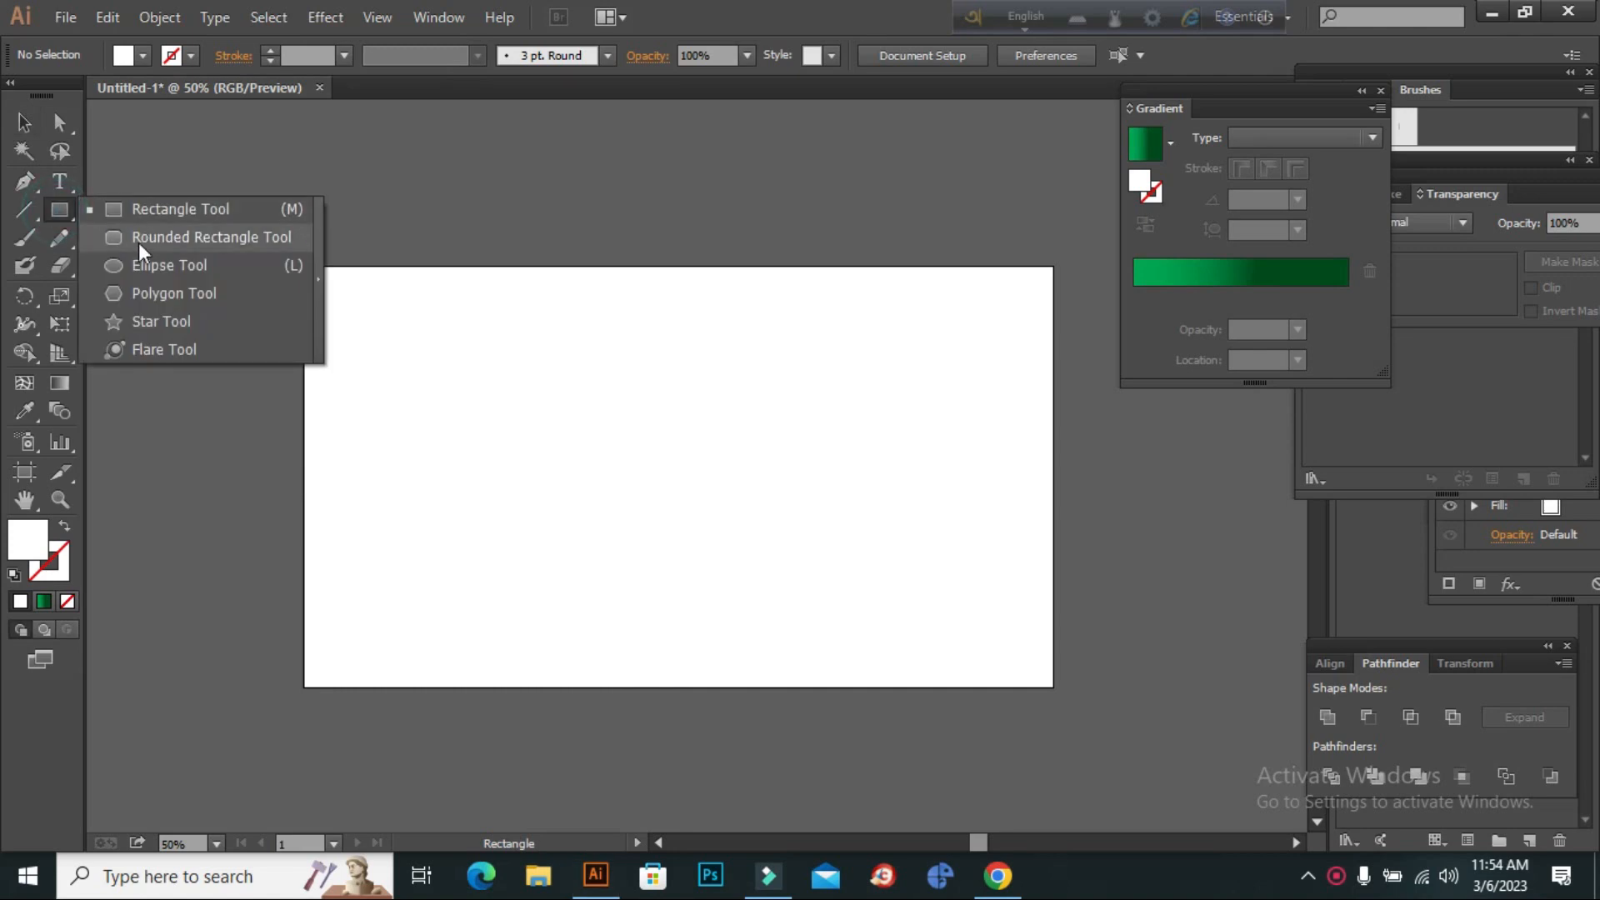
{"action": "left_click", "coordinate": [203, 260]}
{"action": "left_click_drag", "start_coordinate": [352, 326], "coordinate": [430, 403]}
{"action": "left_click", "coordinate": [24, 124]}
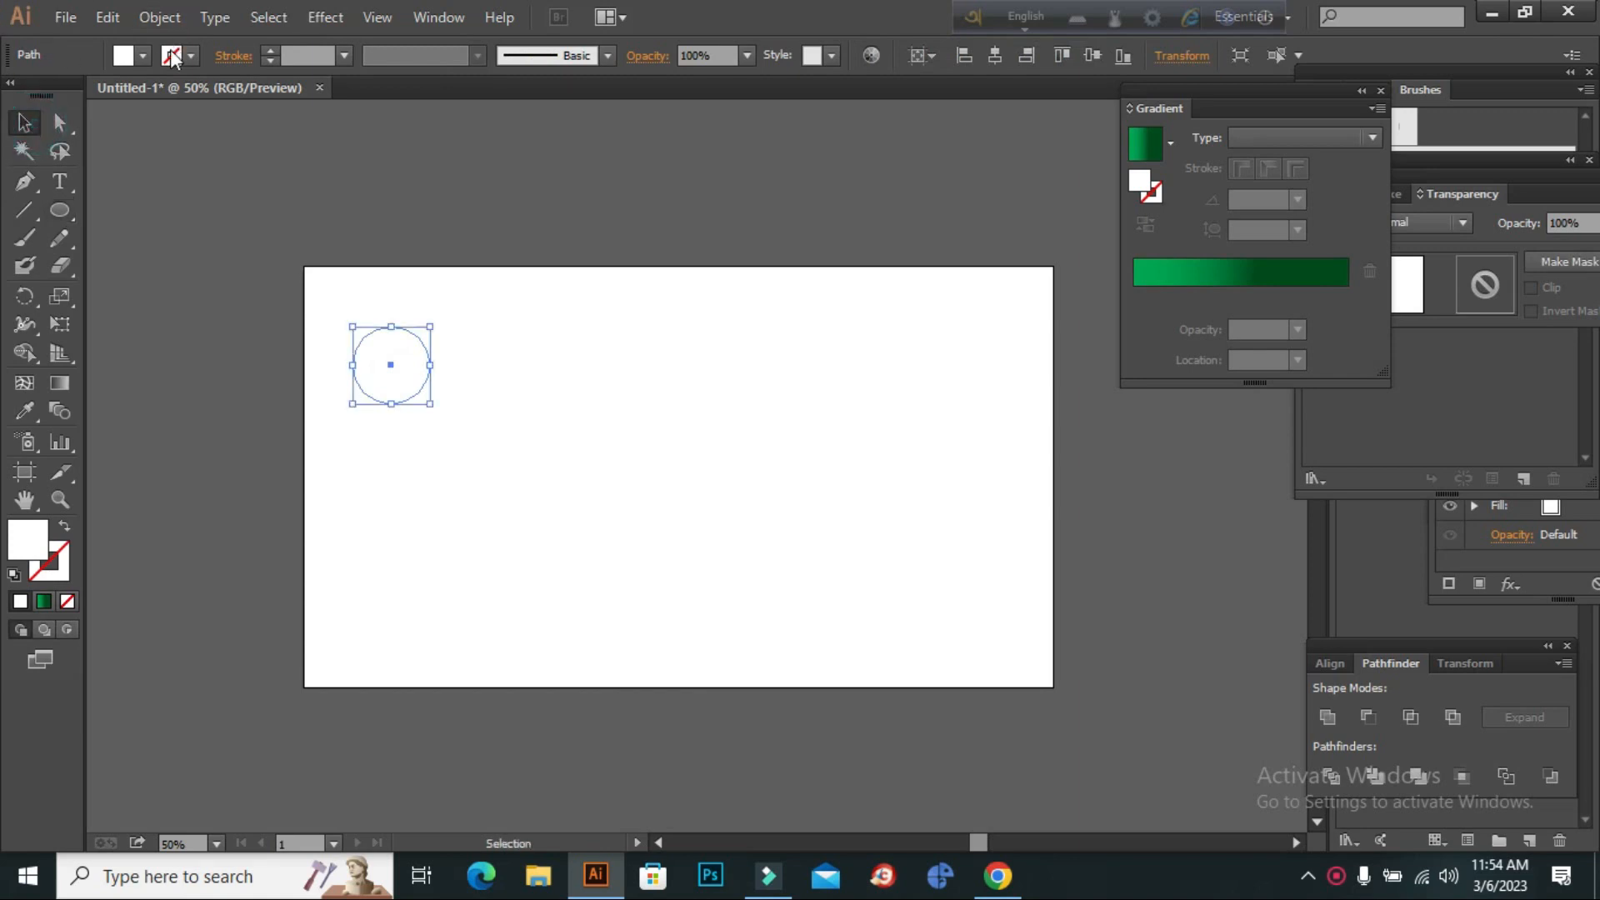
Fill the circle with the blue gradient swatch and move it closer to the artboard's upper-left corner
{"action": "left_click", "coordinate": [121, 55]}
{"action": "left_click", "coordinate": [32, 141]}
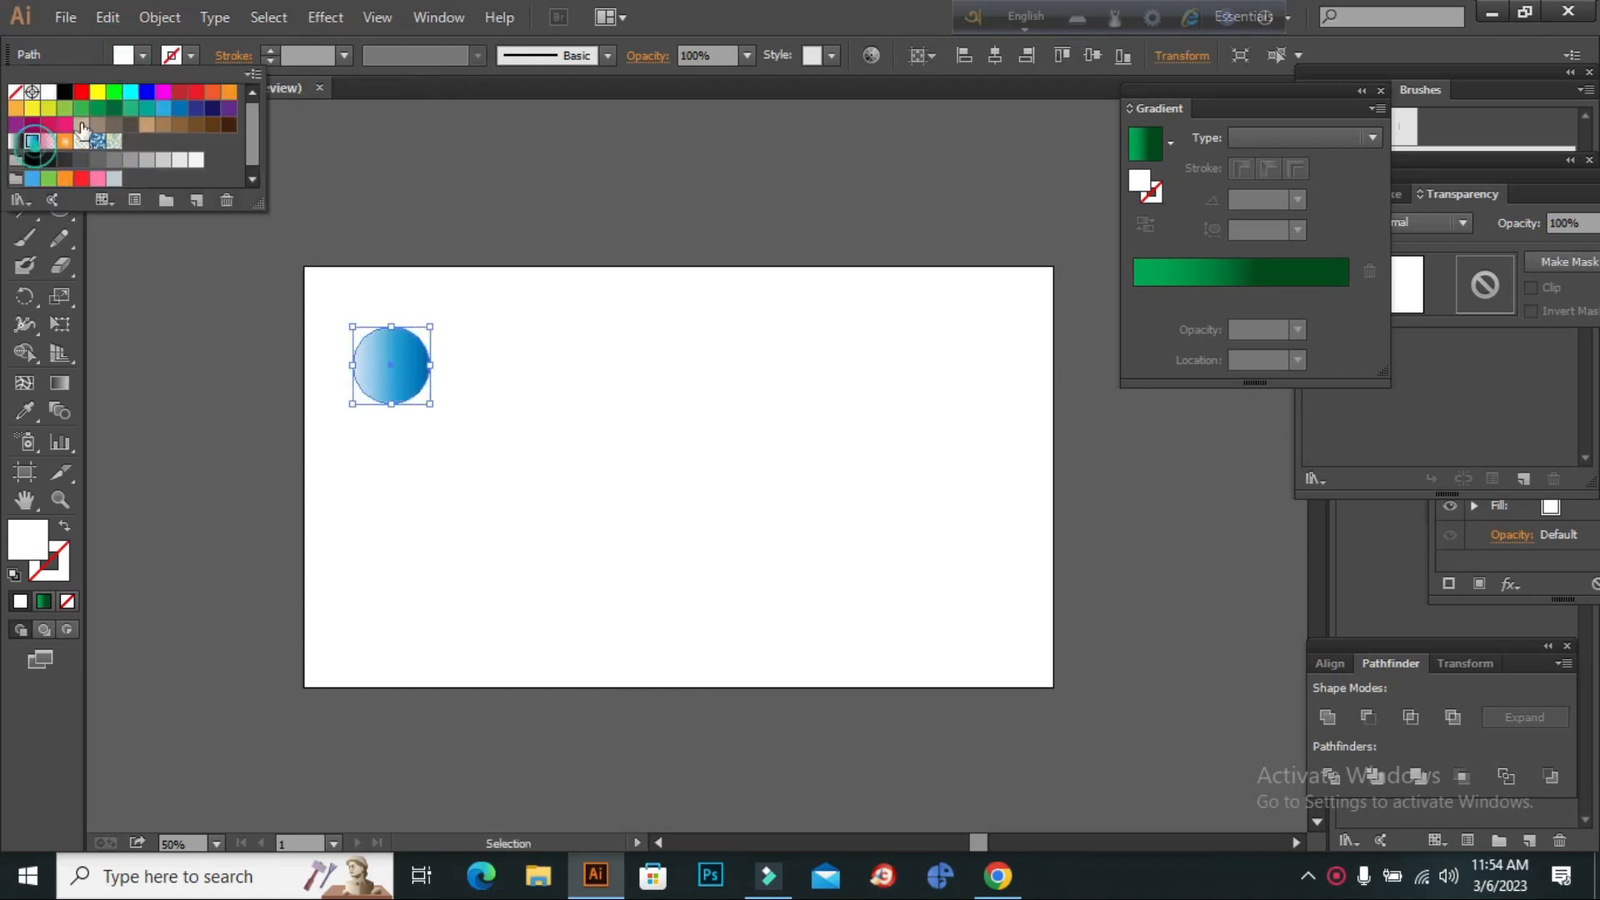
{"action": "left_click", "coordinate": [552, 366]}
{"action": "left_click_drag", "start_coordinate": [391, 354], "coordinate": [353, 310]}
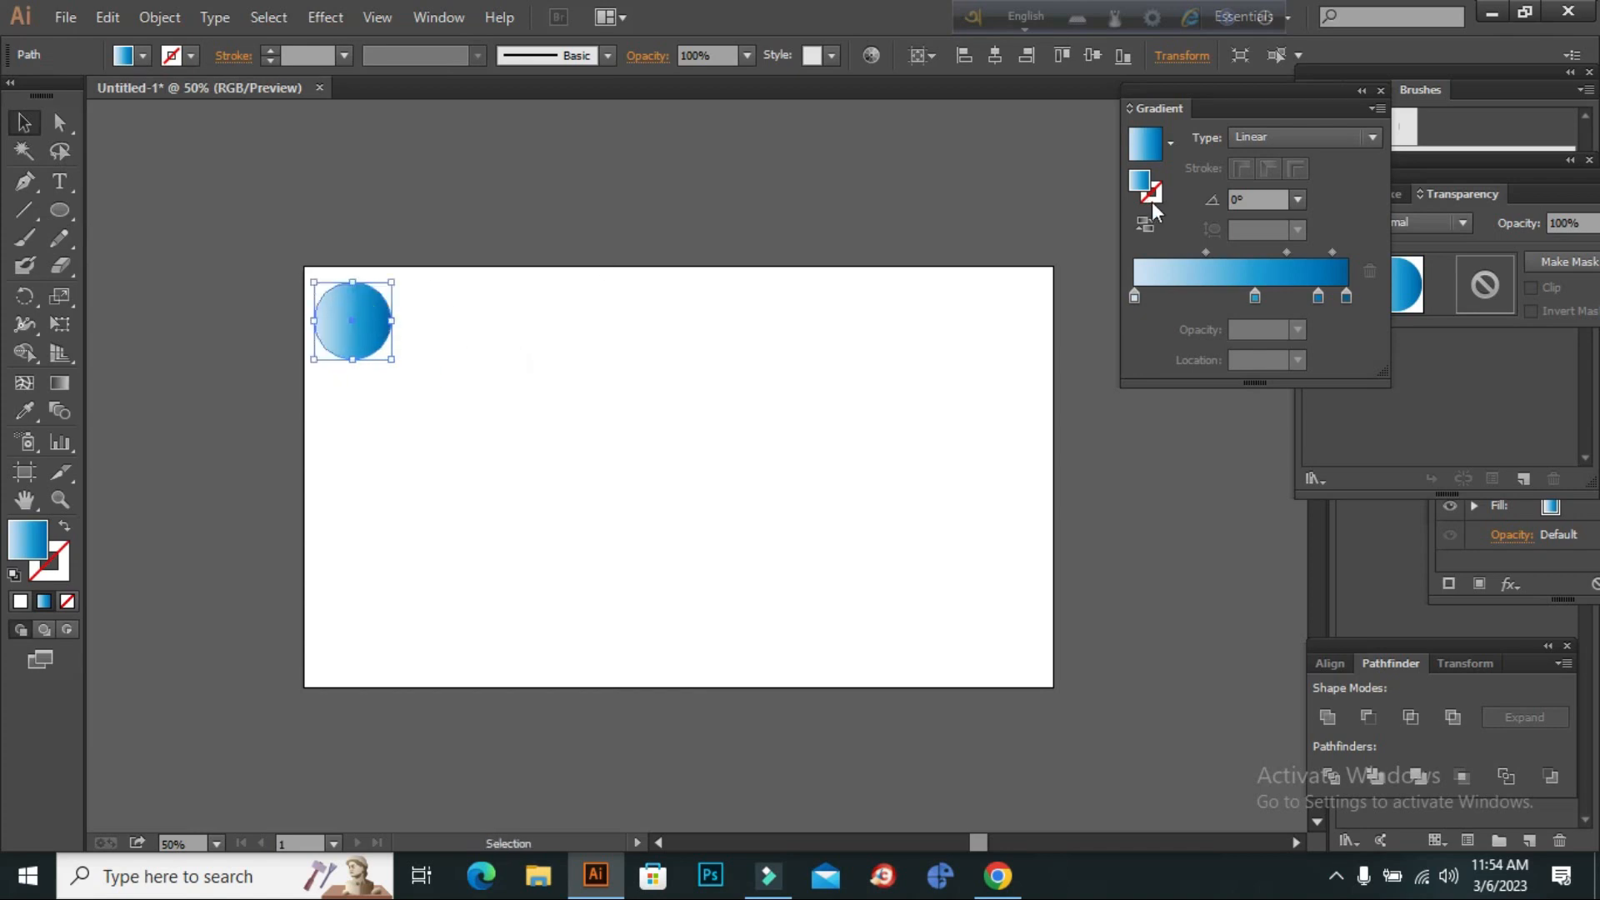
Remove the two middle gradient stops and move the light stop to about 31% and the dark blue stop to about 69%
{"action": "left_click", "coordinate": [134, 53]}
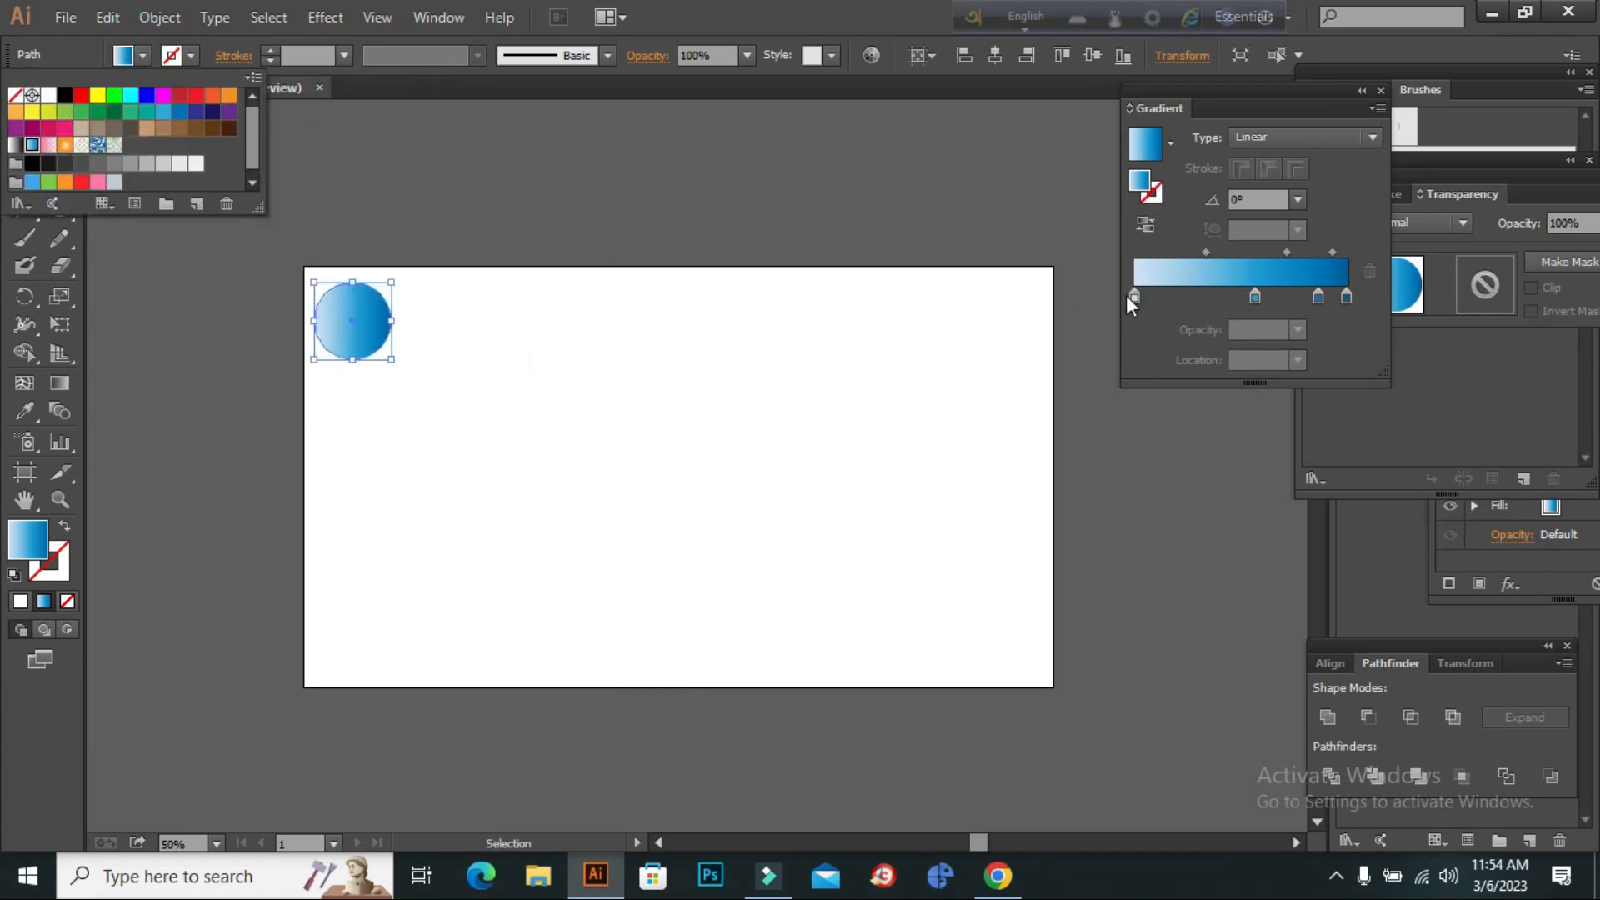
{"action": "left_click", "coordinate": [1133, 296]}
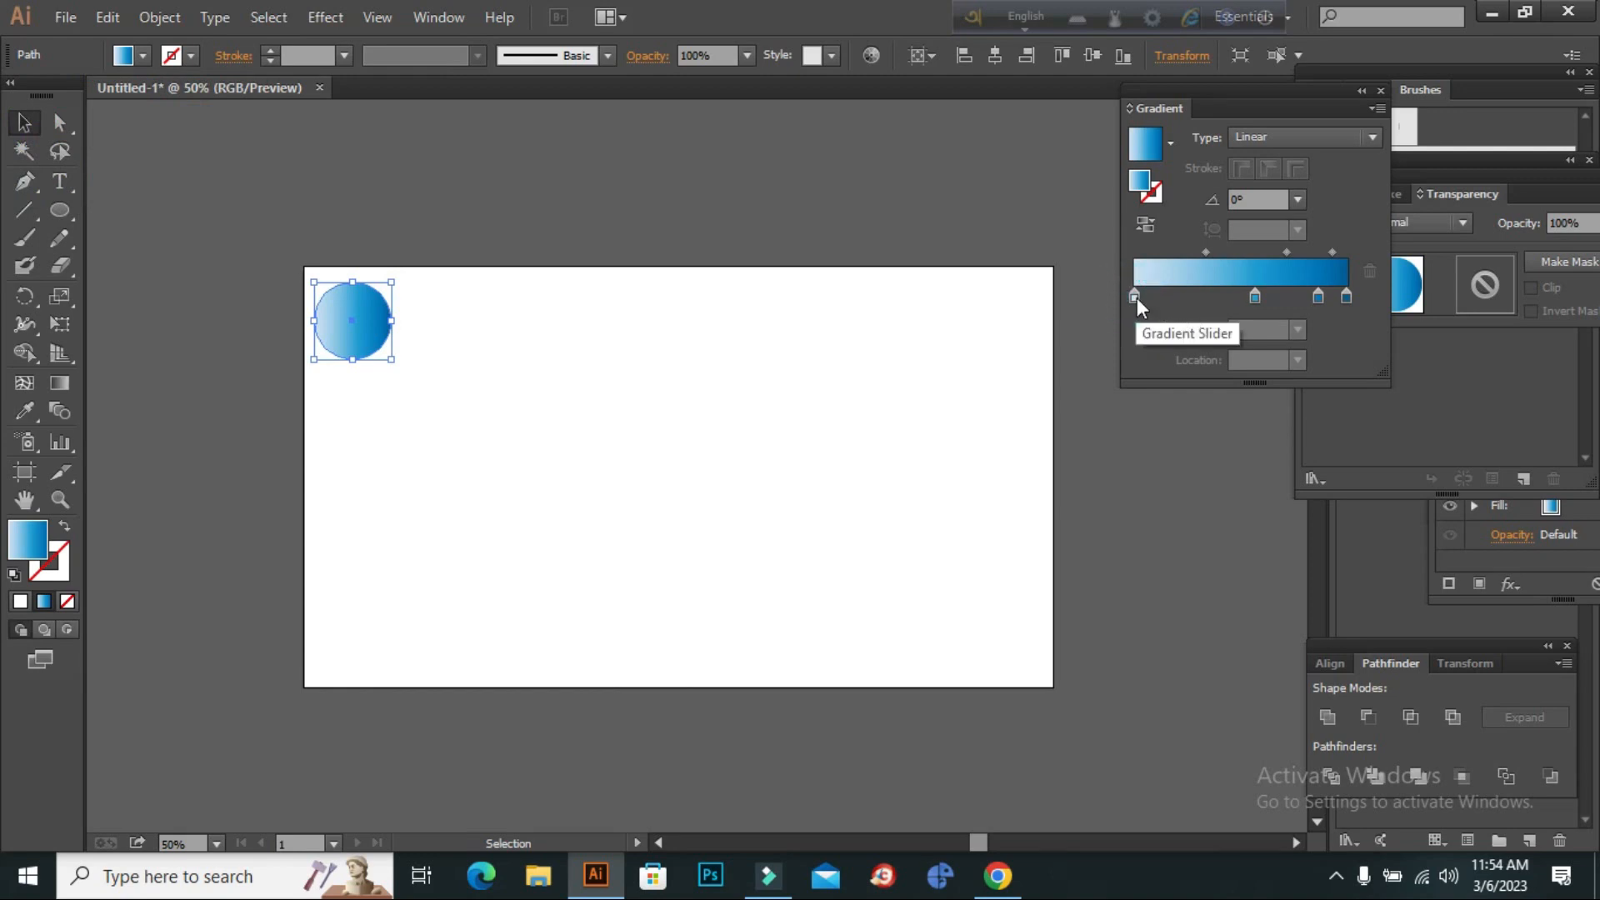
{"action": "left_click_drag", "start_coordinate": [1255, 298], "coordinate": [1260, 357]}
{"action": "left_click_drag", "start_coordinate": [1318, 298], "coordinate": [1305, 357]}
{"action": "left_click", "coordinate": [1347, 298]}
{"action": "left_click_drag", "start_coordinate": [1347, 298], "coordinate": [1281, 298]}
{"action": "left_click_drag", "start_coordinate": [1134, 297], "coordinate": [1201, 297]}
{"action": "left_click", "coordinate": [1280, 296]}
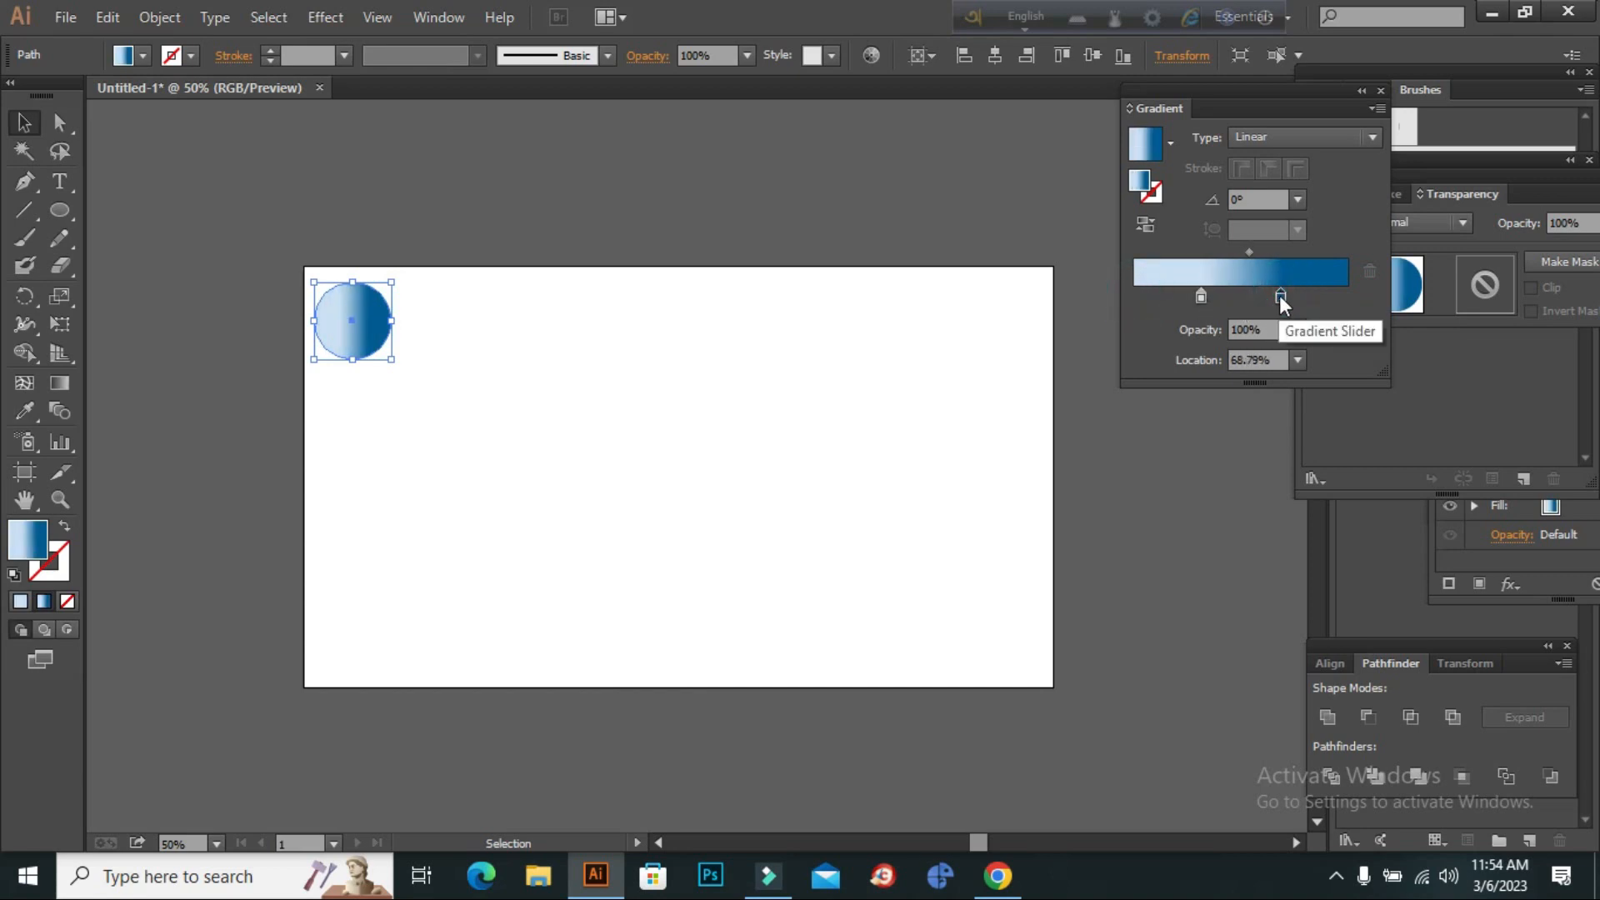
Recolor the dark blue gradient stop to green with C 100, M 0, Y 100 and shift it farther toward the gradient's end
{"action": "double_click", "coordinate": [1281, 296]}
{"action": "left_click_drag", "start_coordinate": [1163, 440], "coordinate": [1089, 431]}
{"action": "mouse_move", "coordinate": [1242, 382]}
{"action": "left_mouse_down"}
{"action": "mouse_move", "coordinate": [1149, 384]}
{"action": "mouse_move", "coordinate": [1270, 384]}
{"action": "left_mouse_up"}
{"action": "left_click_drag", "start_coordinate": [1224, 440], "coordinate": [1268, 440]}
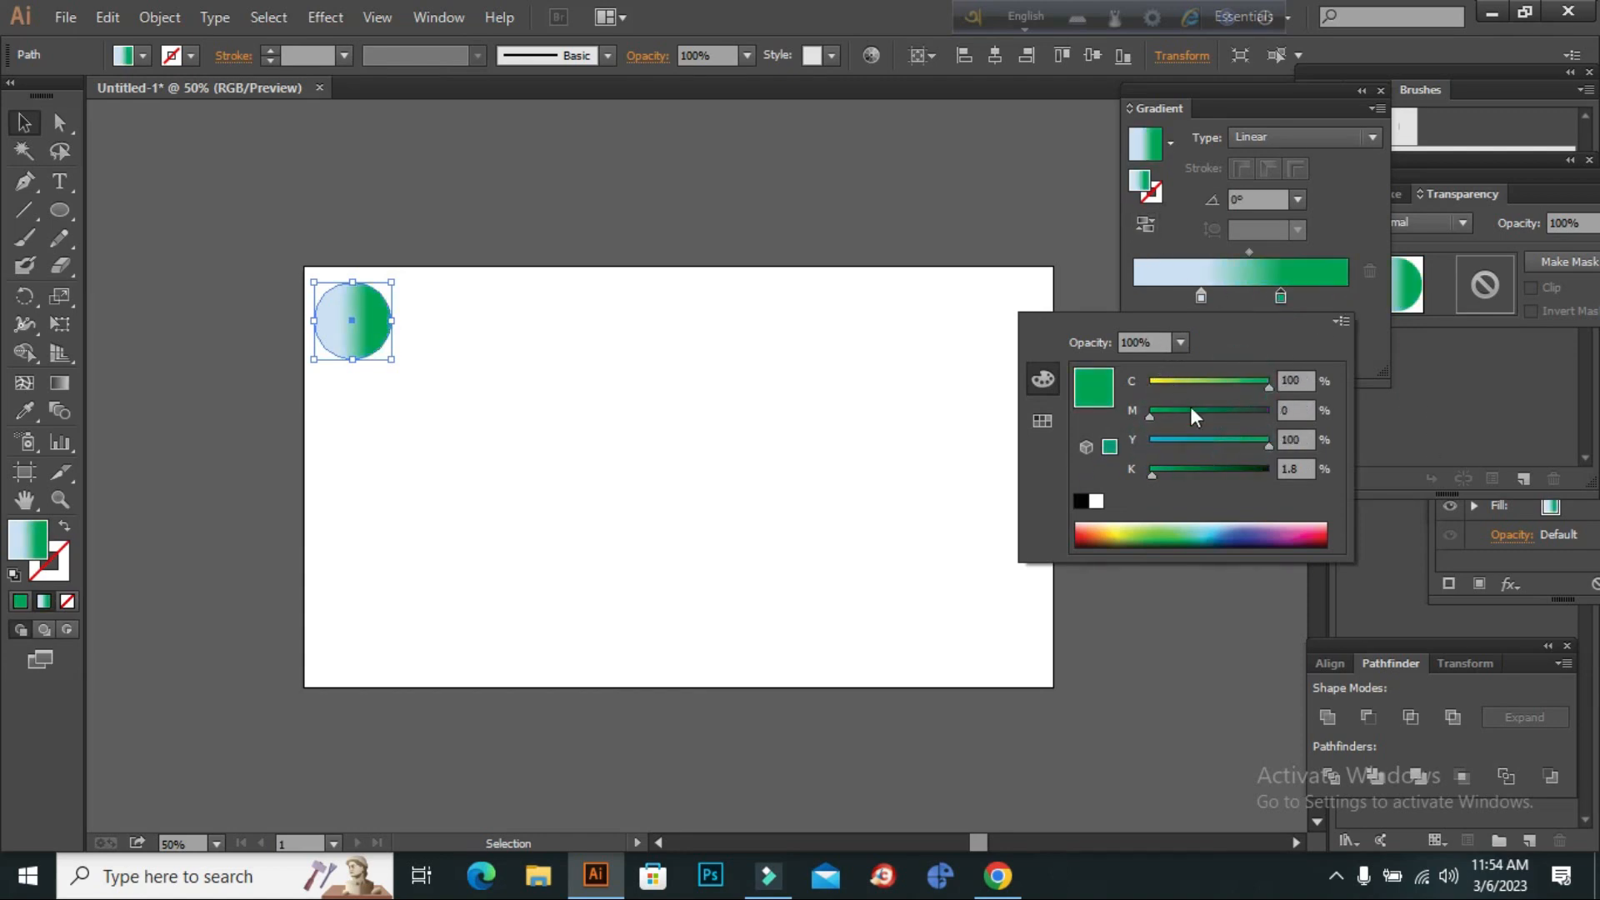
{"action": "left_click", "coordinate": [1203, 294]}
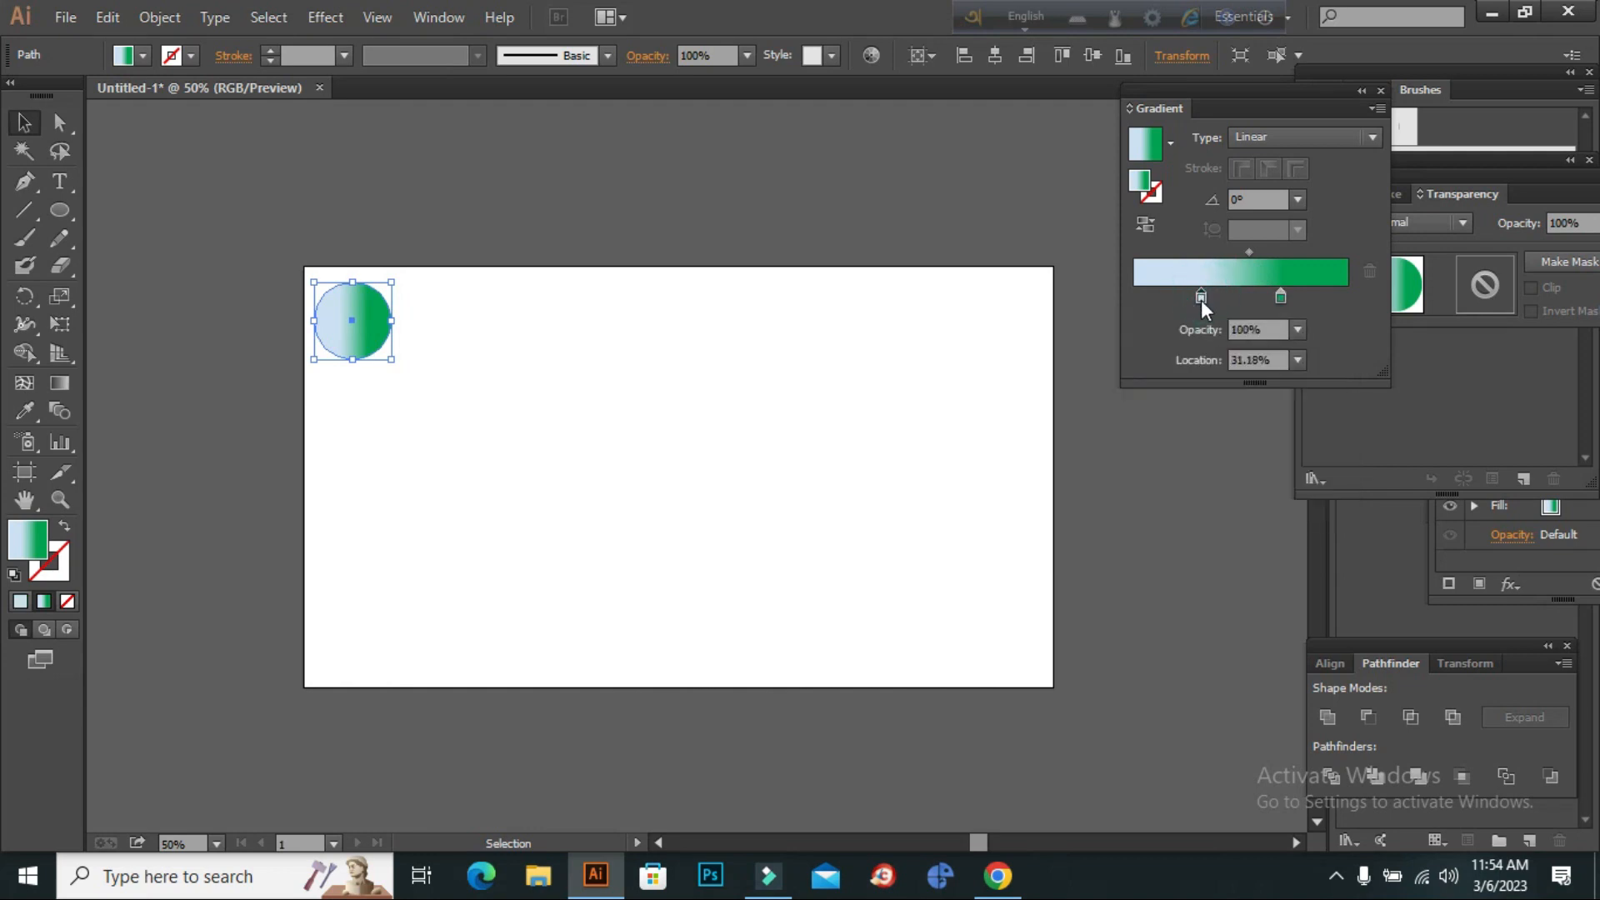
{"action": "left_click_drag", "start_coordinate": [1284, 296], "coordinate": [1317, 304]}
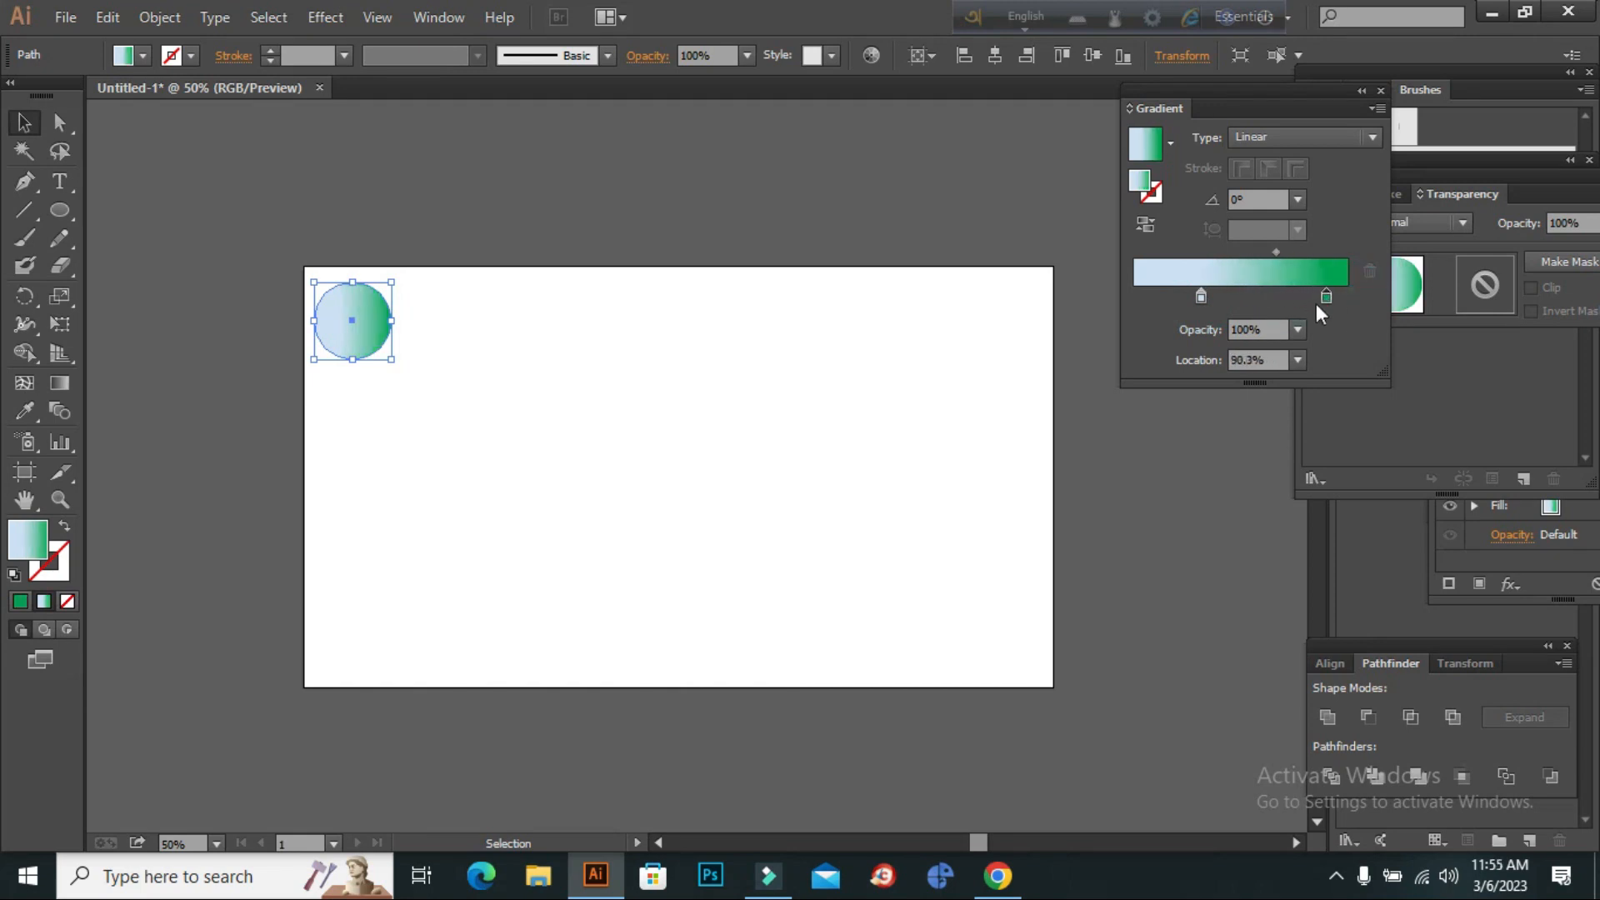
Recolor the light blue gradient stop to dark green with C 100, M 0, Y 100, K 45
{"action": "double_click", "coordinate": [1202, 296]}
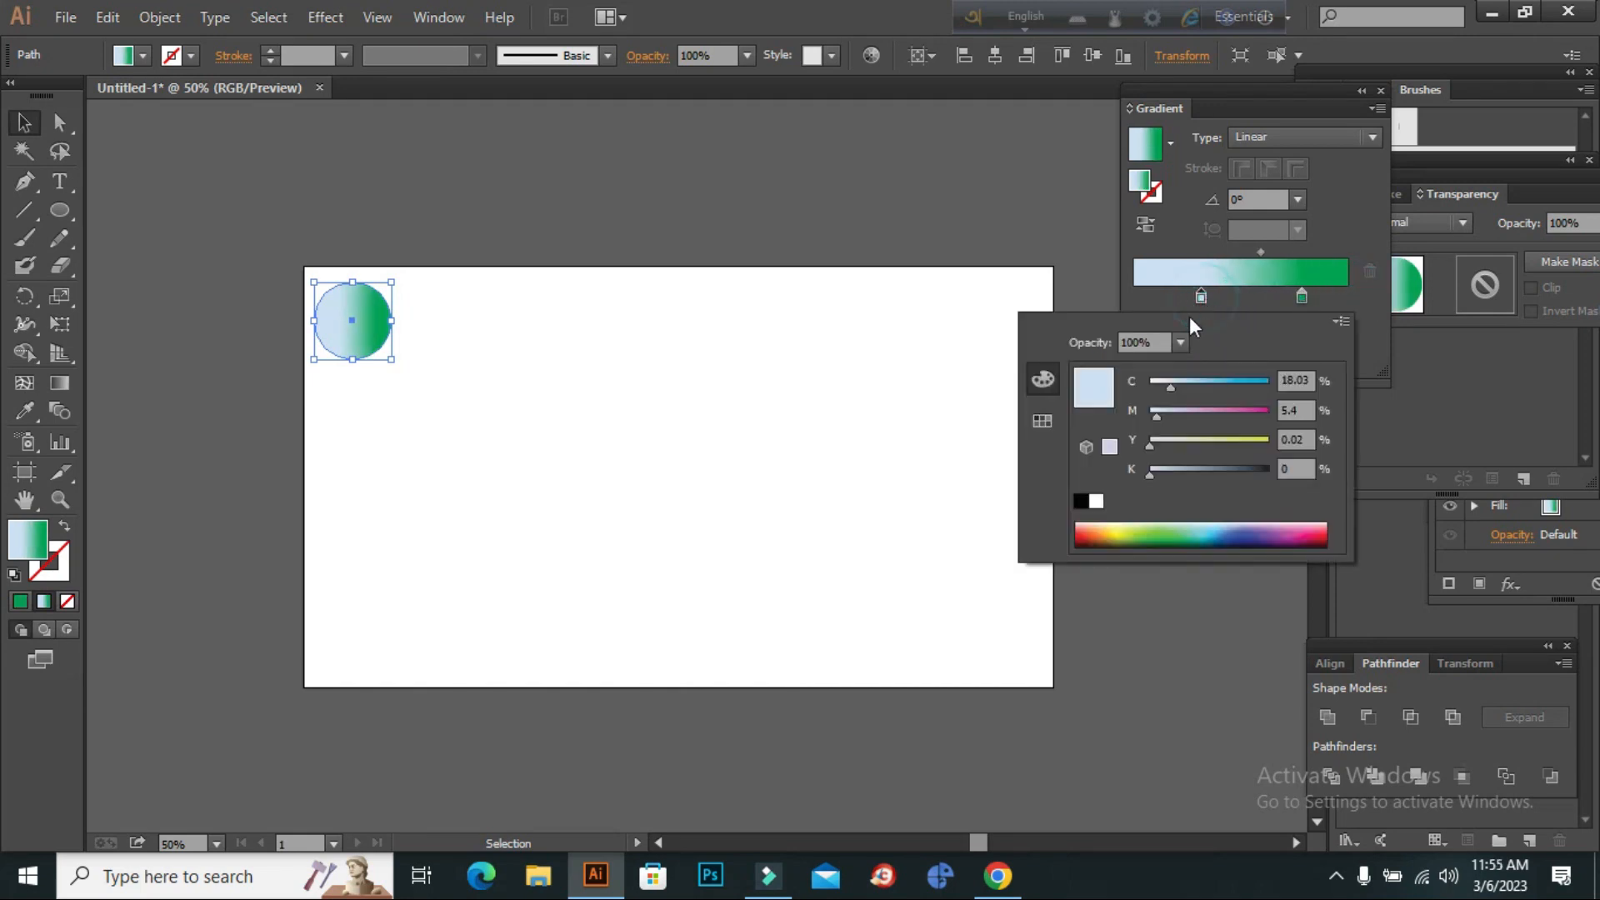
{"action": "left_click_drag", "start_coordinate": [1166, 390], "coordinate": [1497, 422]}
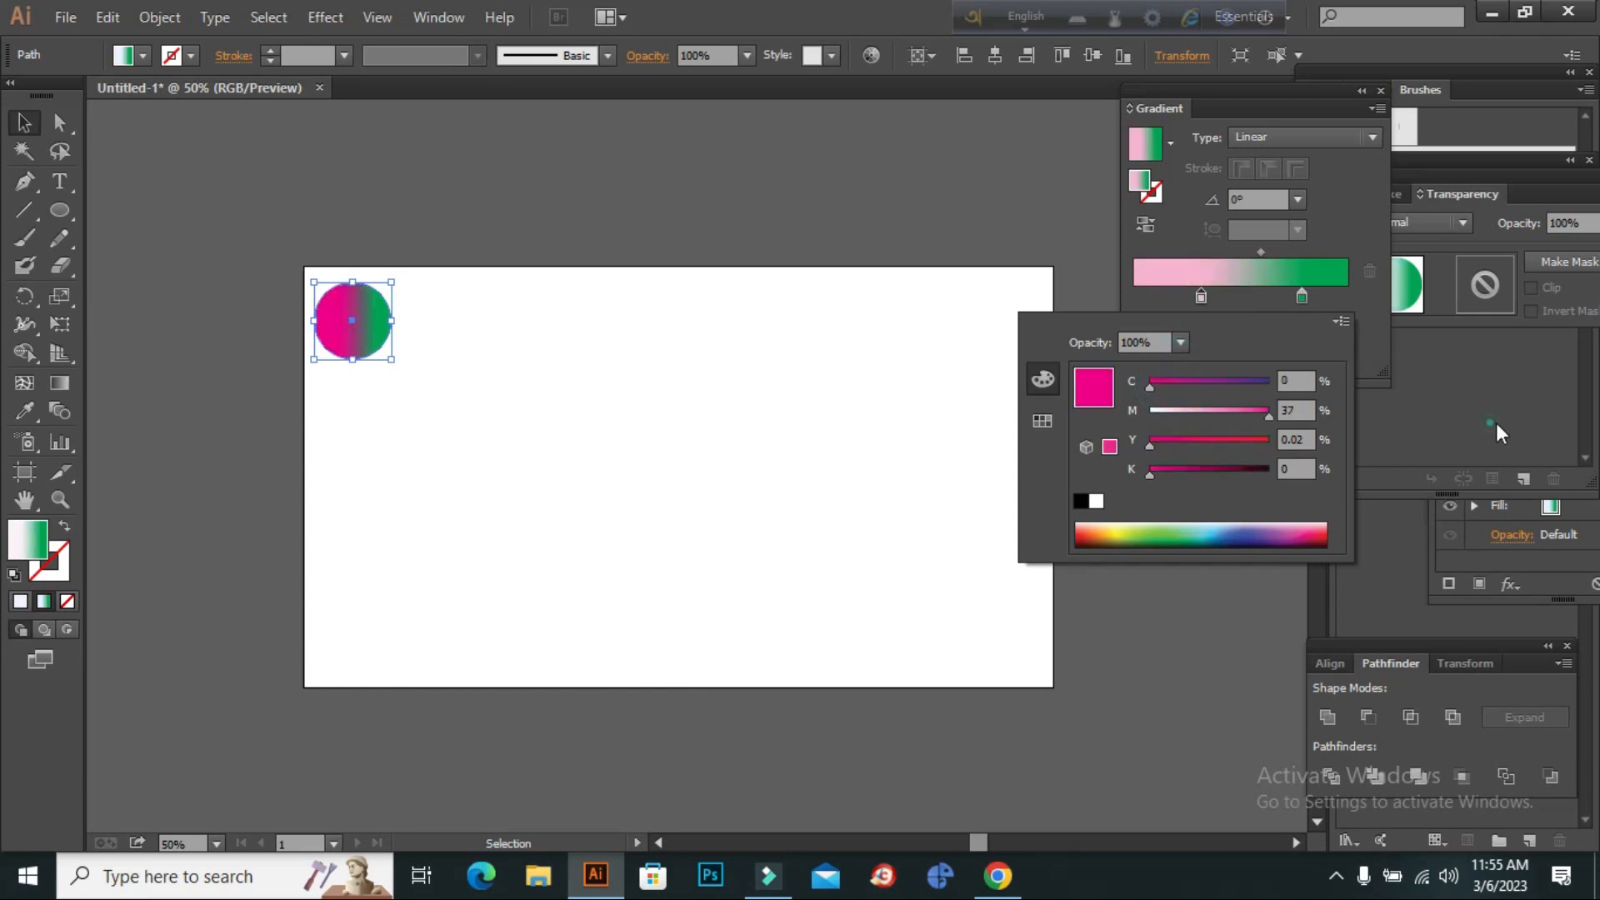
{"action": "left_click", "coordinate": [1497, 422]}
{"action": "double_click", "coordinate": [1203, 298]}
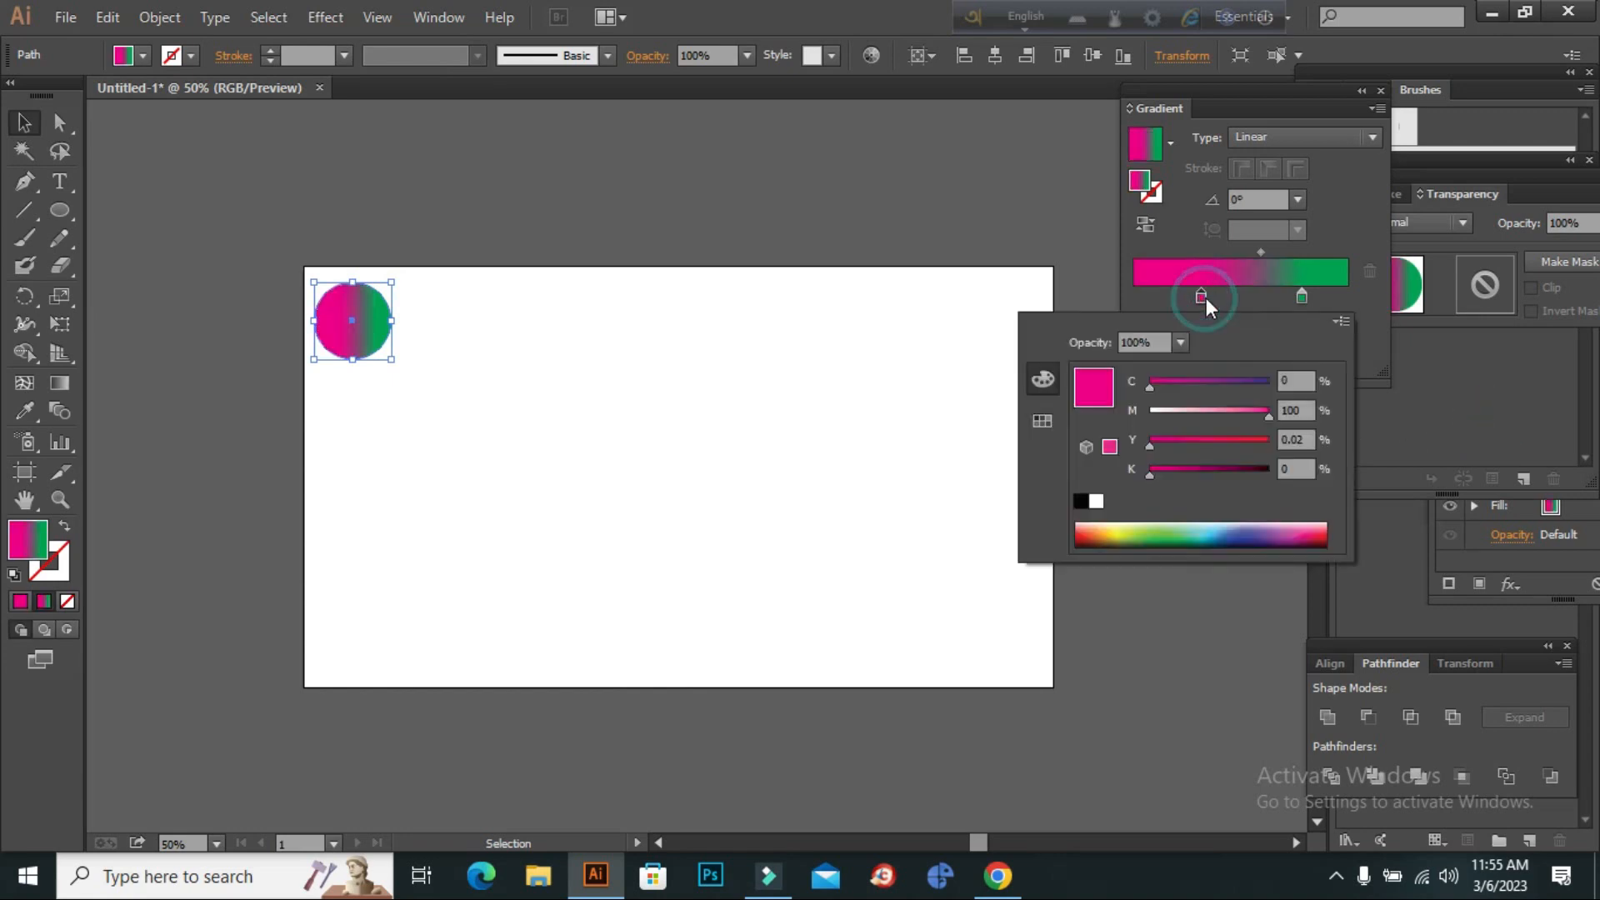
{"action": "left_click_drag", "start_coordinate": [1182, 405], "coordinate": [1284, 443]}
{"action": "left_click_drag", "start_coordinate": [1214, 382], "coordinate": [1280, 388]}
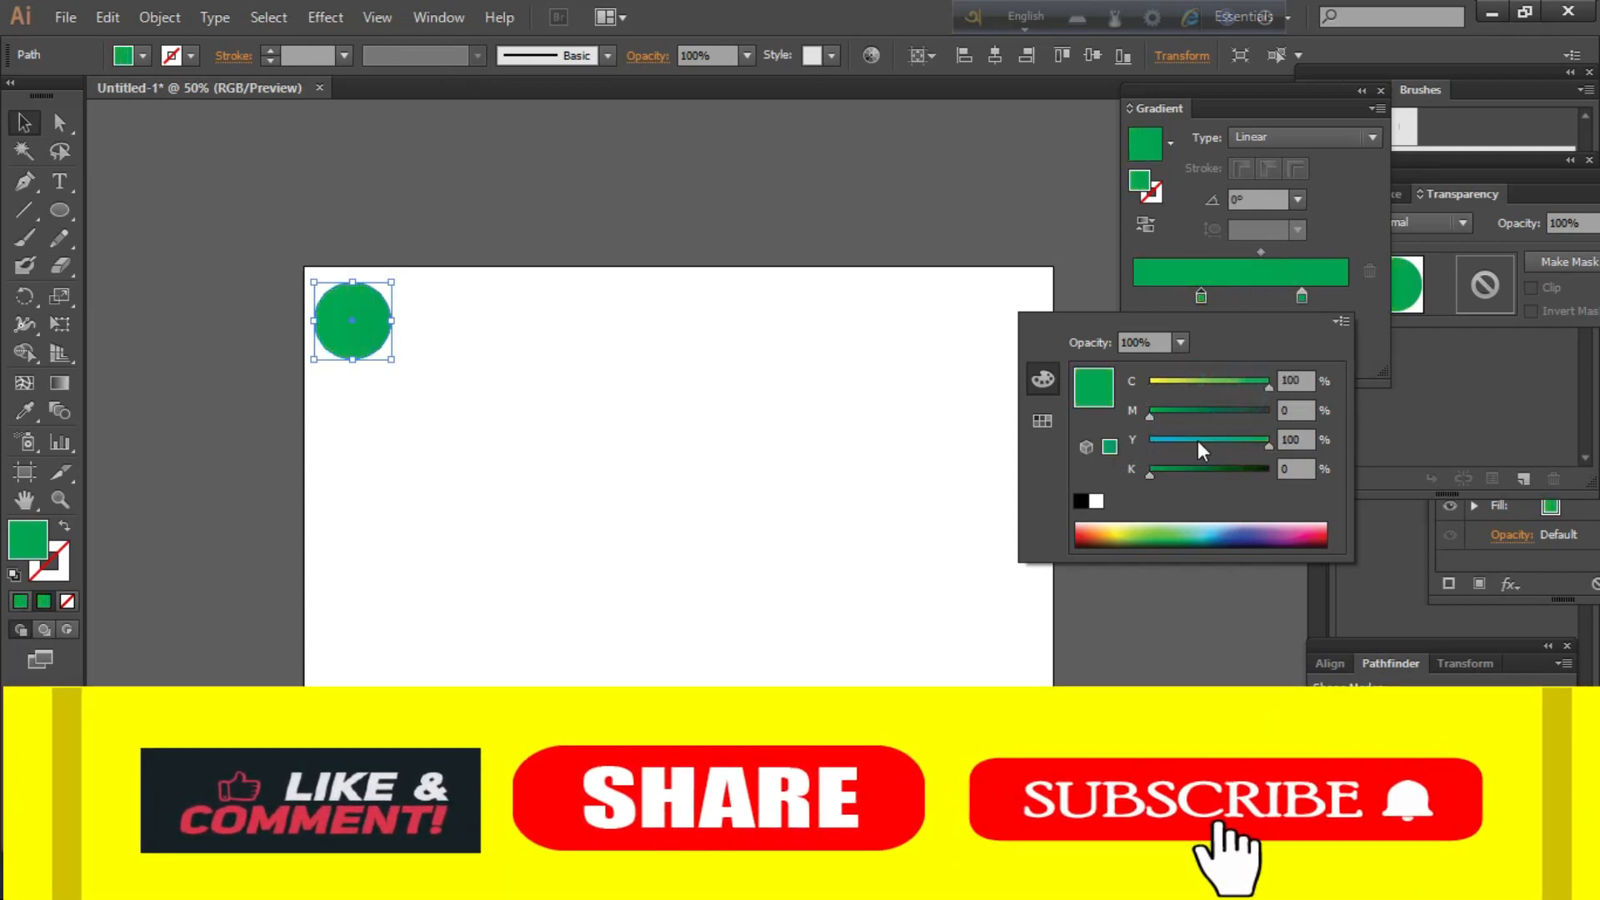
{"action": "left_click", "coordinate": [1203, 472]}
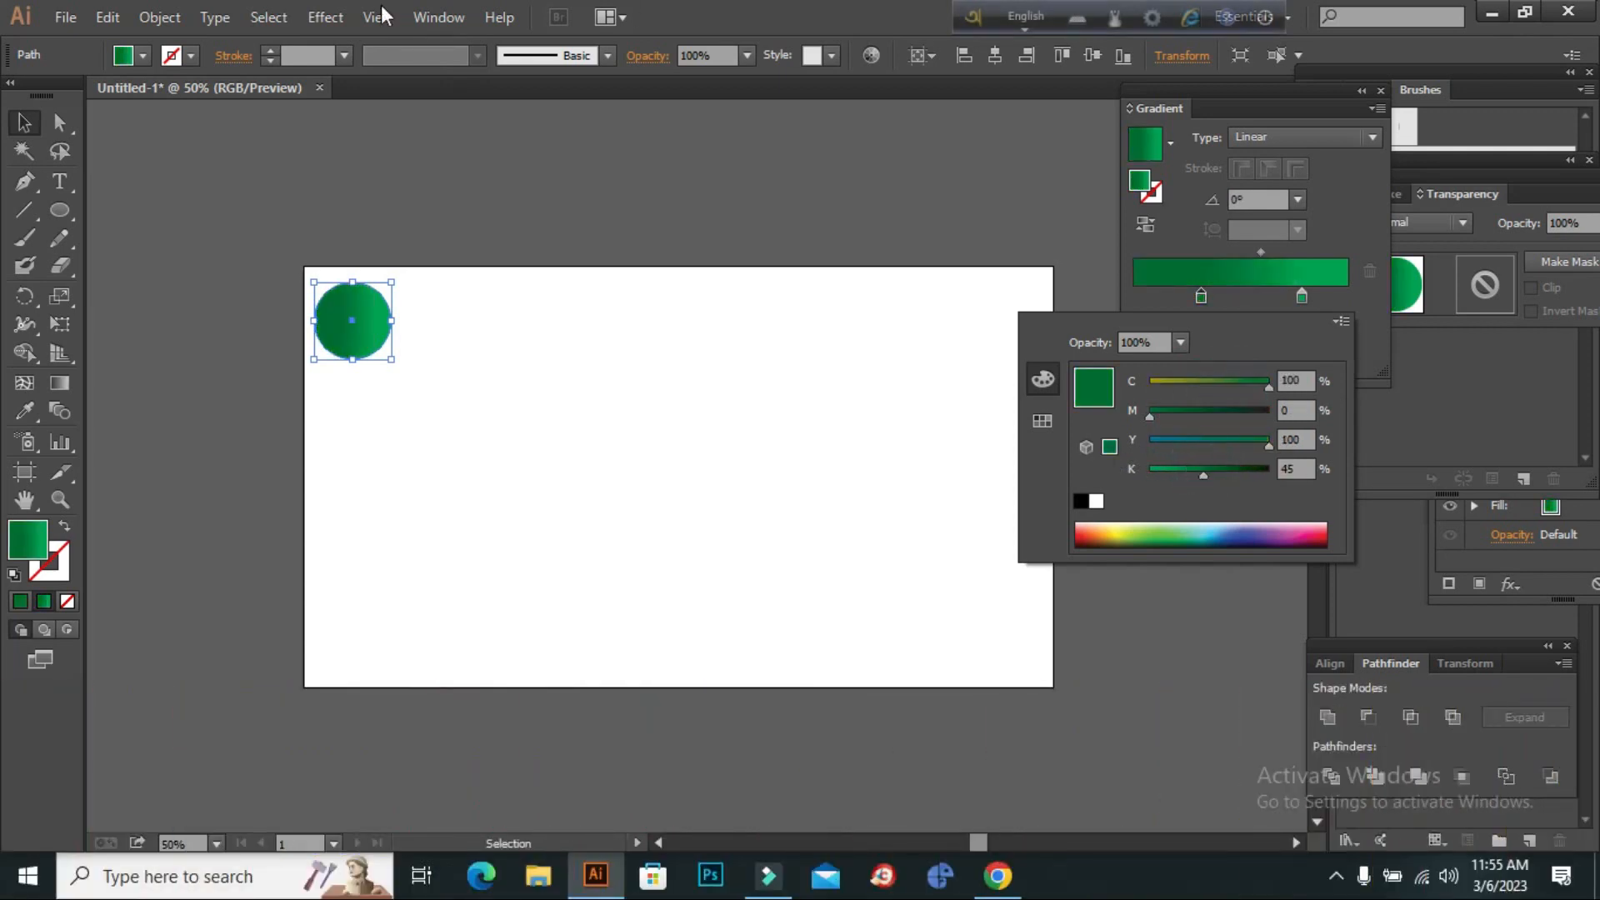
{"action": "left_click", "coordinate": [550, 347]}
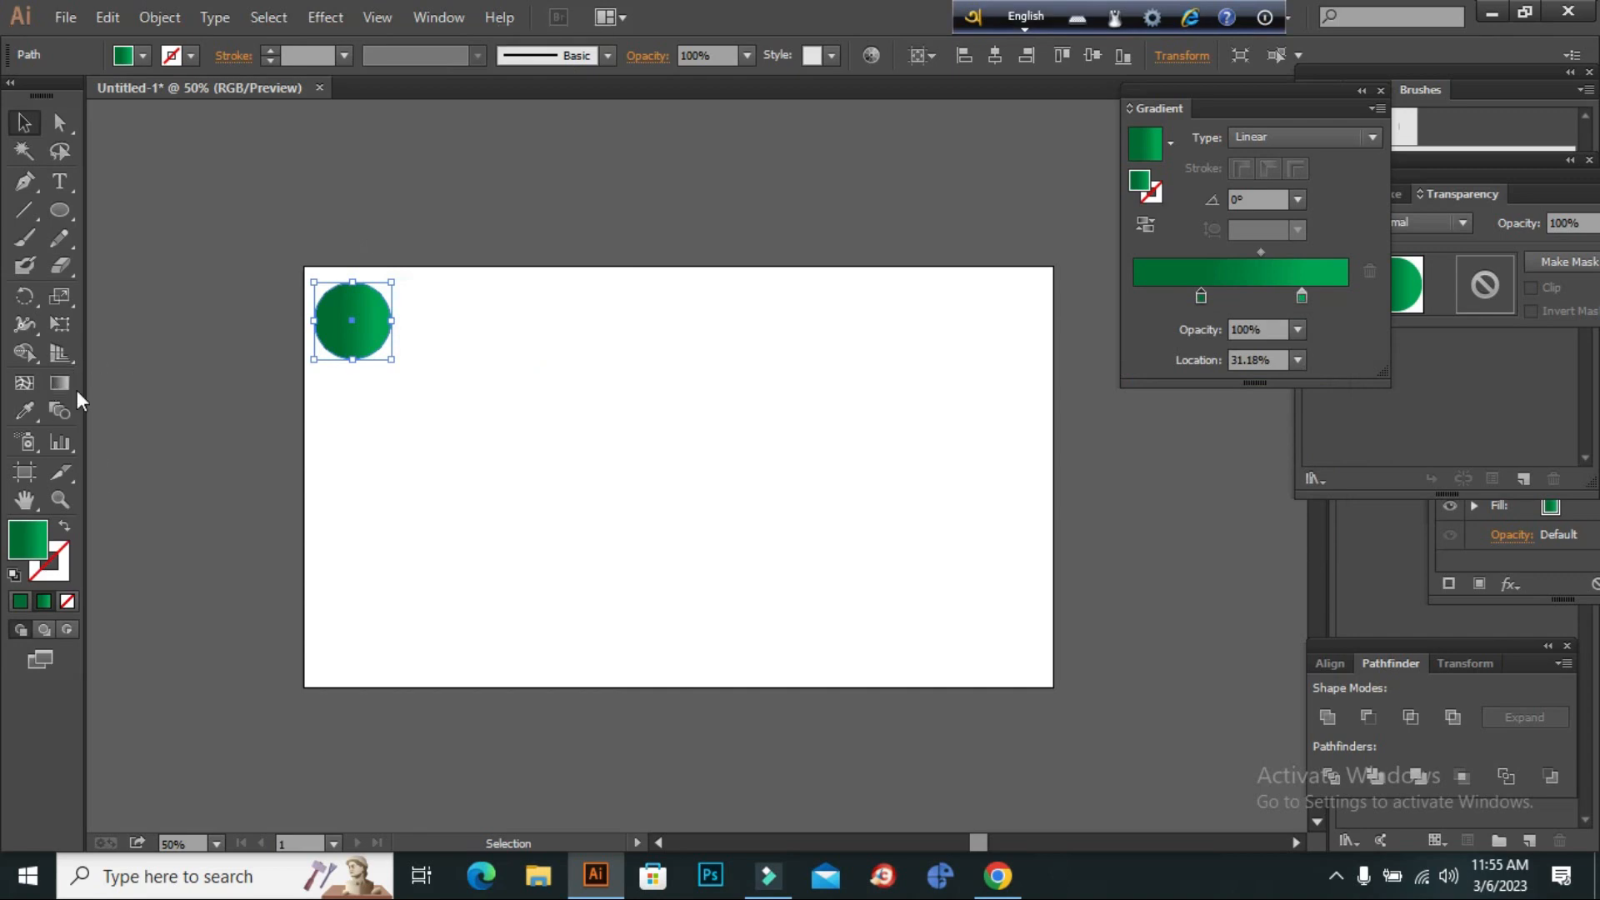
Redraw the circle's gradient upward at about 91.6° and reorder the stops with light green first and dark green at 100%
{"action": "left_click", "coordinate": [53, 379]}
{"action": "left_click_drag", "start_coordinate": [295, 200], "coordinate": [400, 478]}
{"action": "left_click_drag", "start_coordinate": [305, 391], "coordinate": [421, 235]}
{"action": "left_click_drag", "start_coordinate": [358, 171], "coordinate": [350, 392]}
{"action": "left_click_drag", "start_coordinate": [1305, 294], "coordinate": [1358, 292]}
{"action": "left_click_drag", "start_coordinate": [433, 438], "coordinate": [425, 143]}
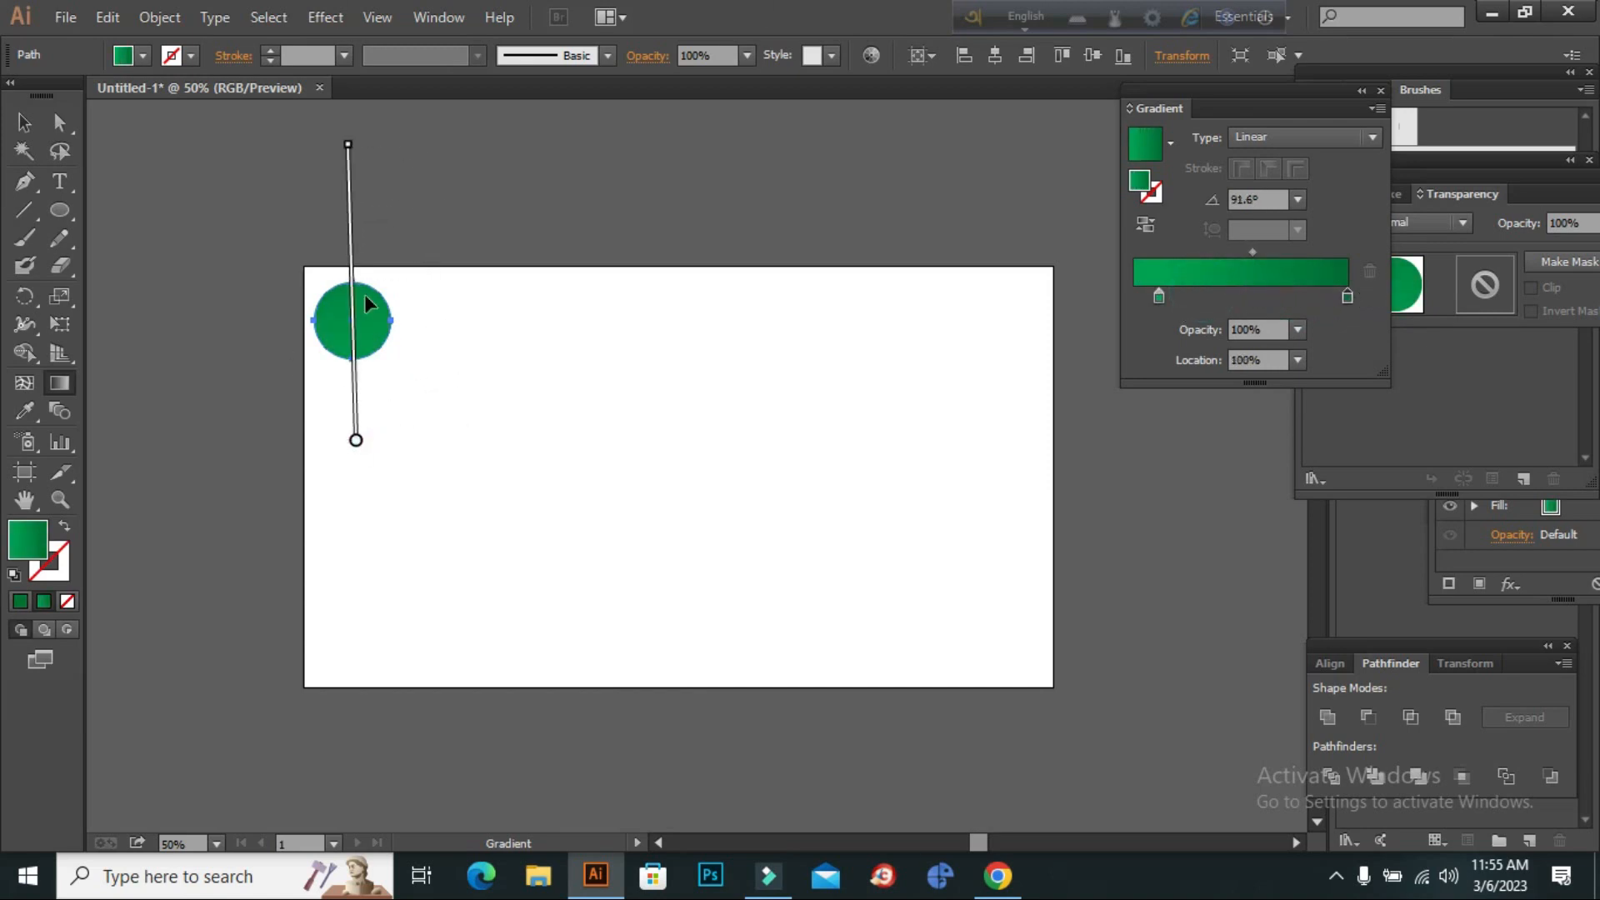
Bring the gradient stops closer together, with dark green at about 77% and light green at about 42%
{"action": "left_click_drag", "start_coordinate": [1346, 297], "coordinate": [1258, 371]}
{"action": "left_click_drag", "start_coordinate": [1343, 293], "coordinate": [1292, 298]}
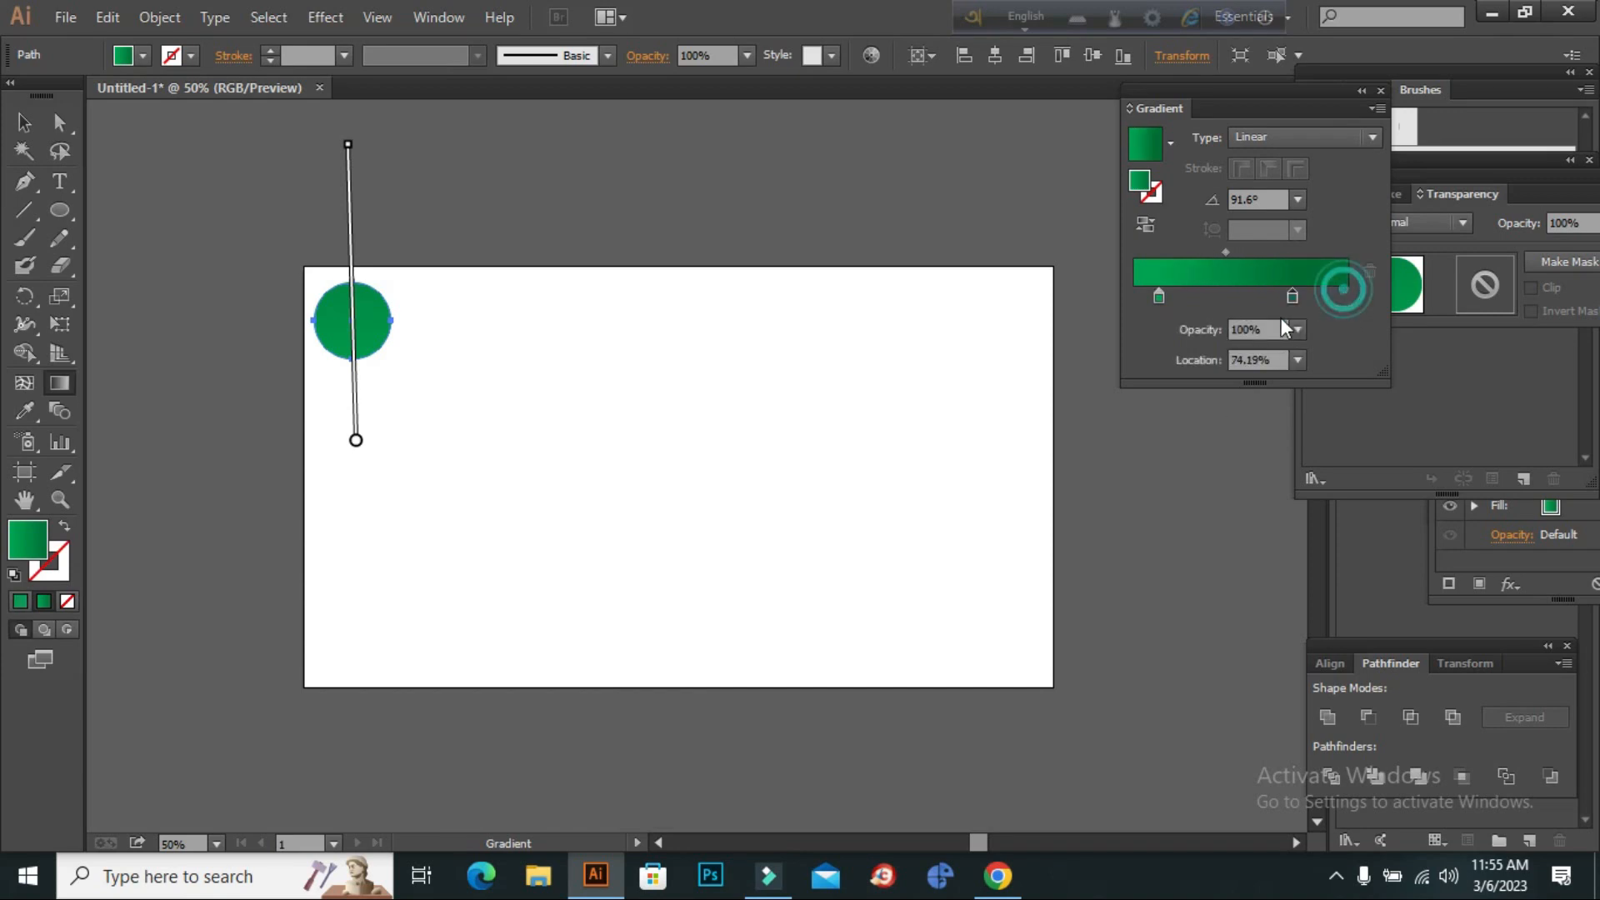
{"action": "left_click", "coordinate": [58, 499]}
{"action": "left_click", "coordinate": [553, 339]}
{"action": "left_click", "coordinate": [593, 469]}
{"action": "left_click", "coordinate": [593, 470]}
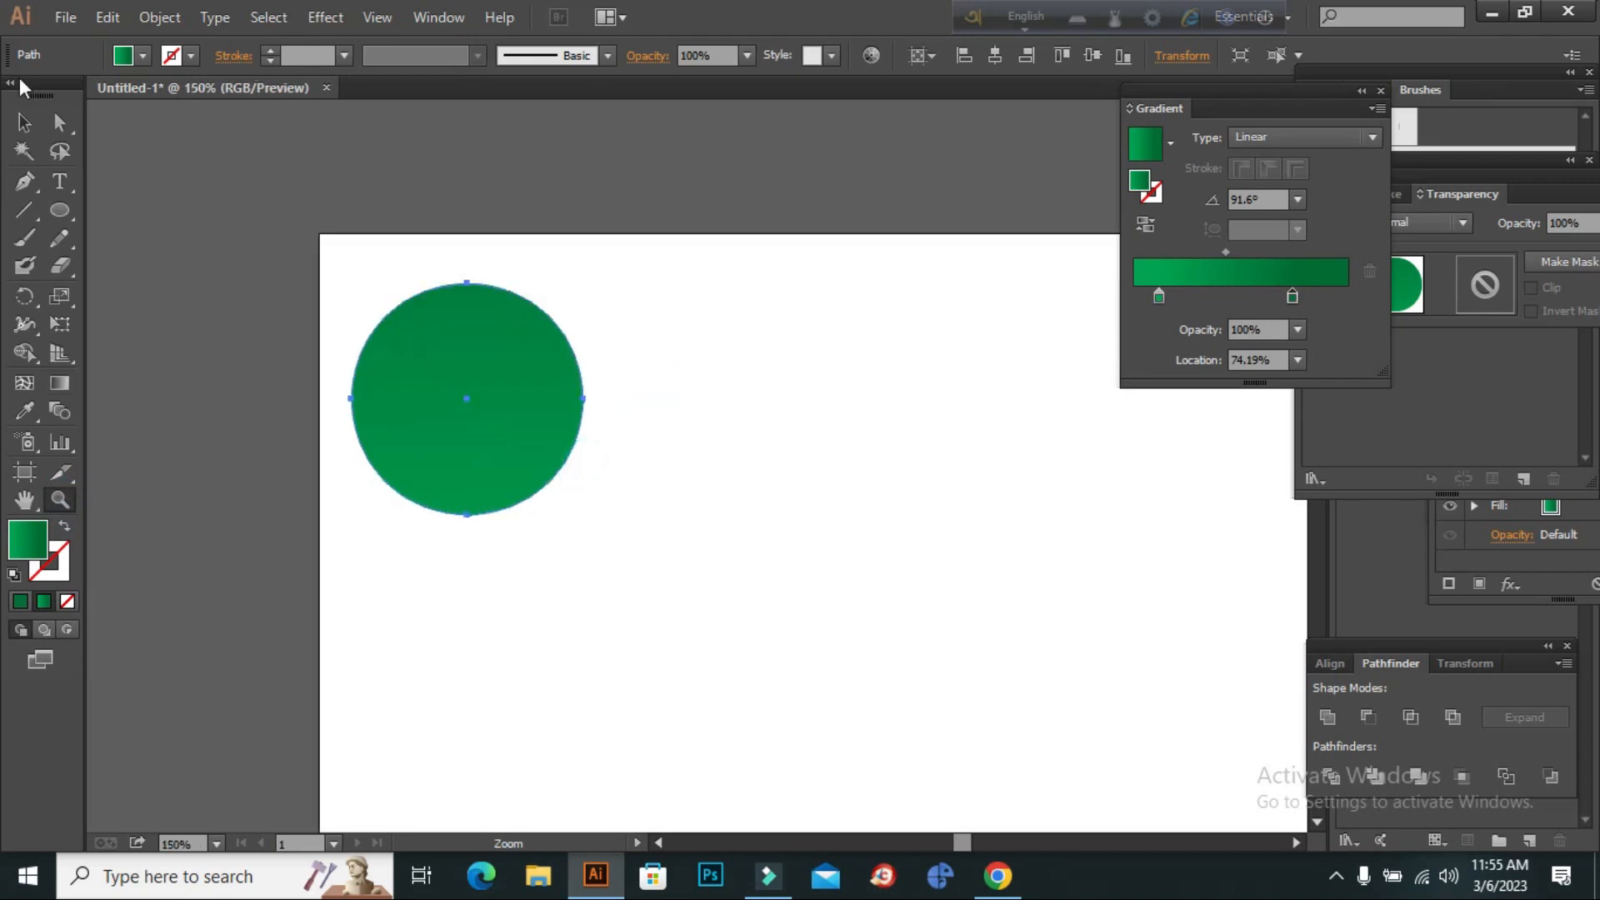
{"action": "left_click", "coordinate": [24, 123]}
{"action": "mouse_move", "coordinate": [1292, 297]}
{"action": "left_mouse_down"}
{"action": "mouse_move", "coordinate": [1238, 298]}
{"action": "mouse_move", "coordinate": [1299, 298]}
{"action": "left_mouse_up"}
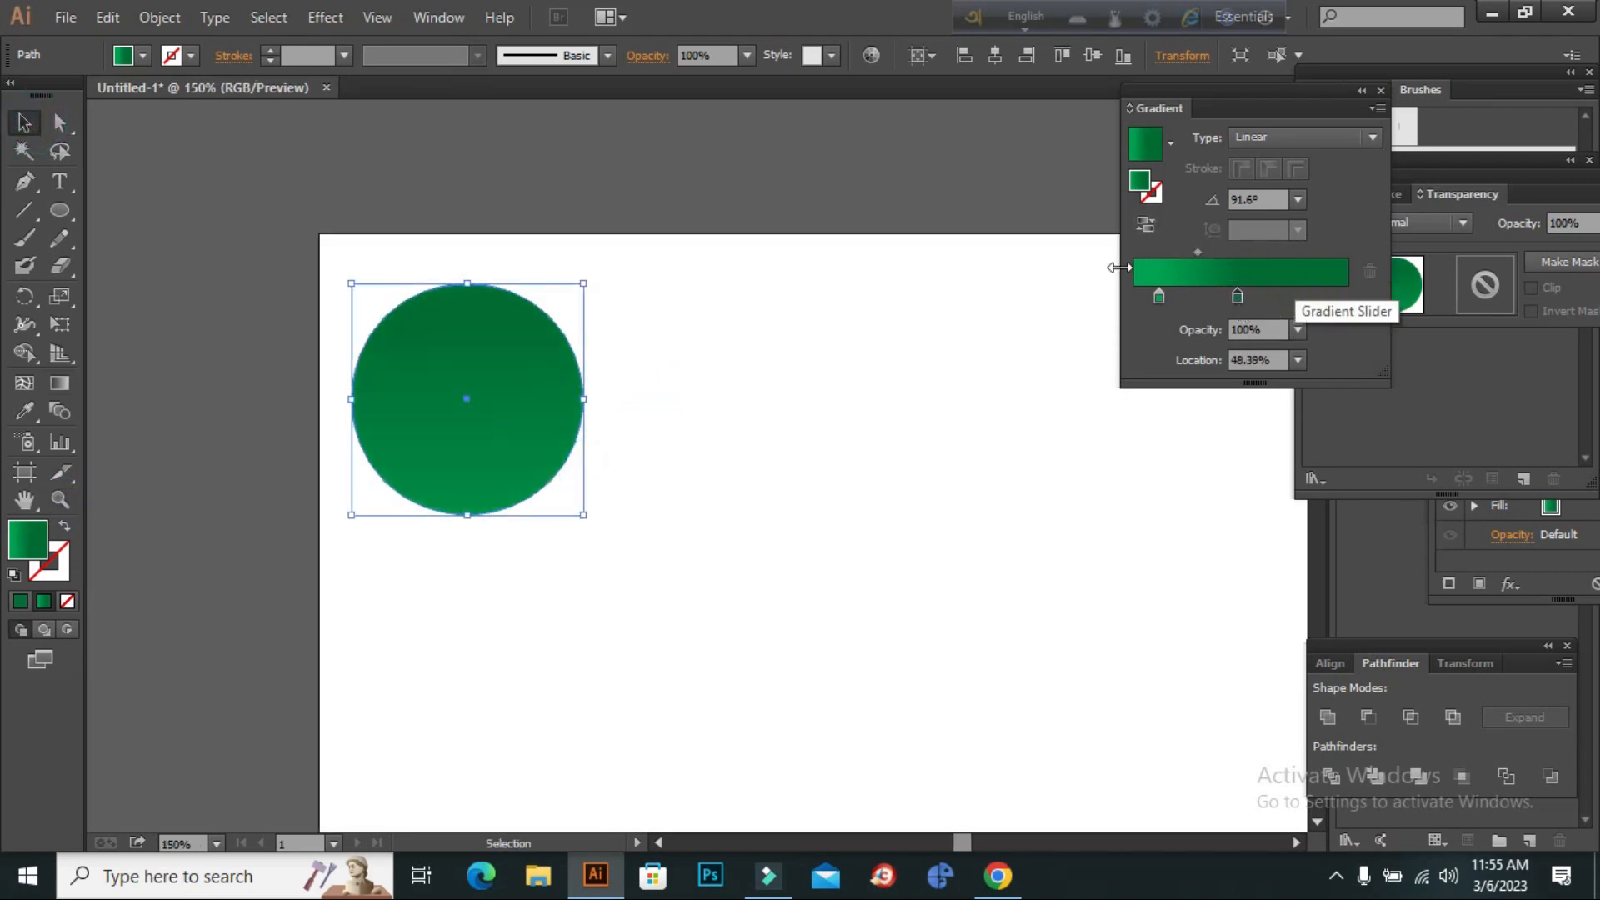
{"action": "left_click_drag", "start_coordinate": [1159, 297], "coordinate": [1224, 297]}
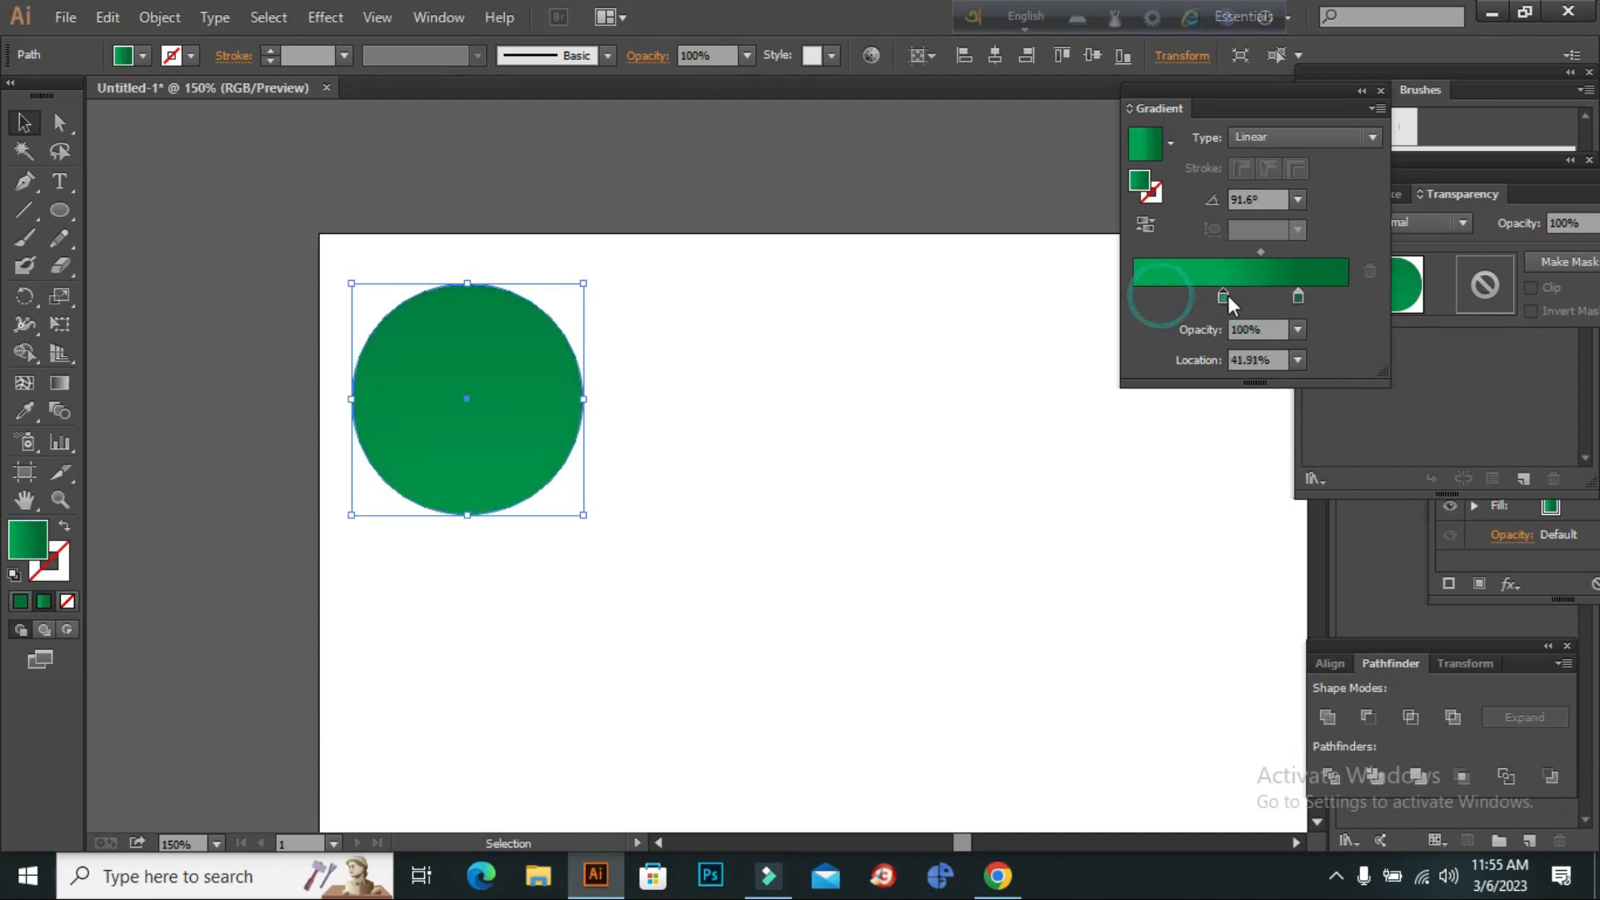
Darken the dark green gradient stop by raising its black value to K 71
{"action": "double_click", "coordinate": [1300, 296]}
{"action": "left_click_drag", "start_coordinate": [1194, 472], "coordinate": [1235, 474]}
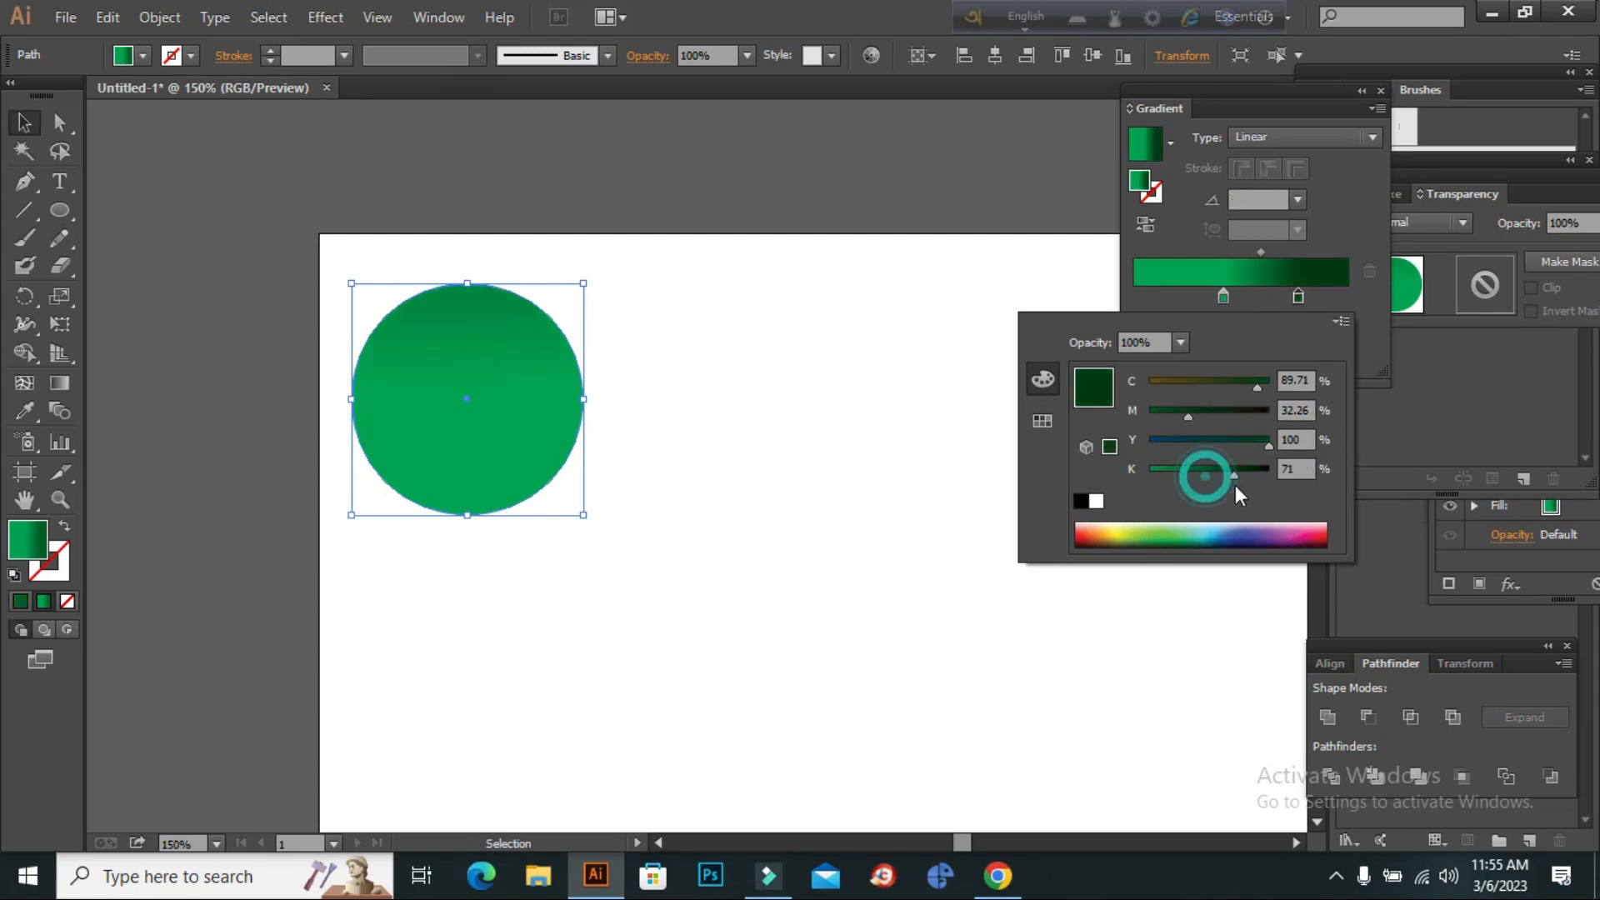
{"action": "left_click", "coordinate": [940, 209]}
Redraw the circle's gradient with the Gradient tool, running from the lower part up past its top at about 91.2°
{"action": "left_click", "coordinate": [63, 384]}
{"action": "left_click_drag", "start_coordinate": [264, 200], "coordinate": [560, 716]}
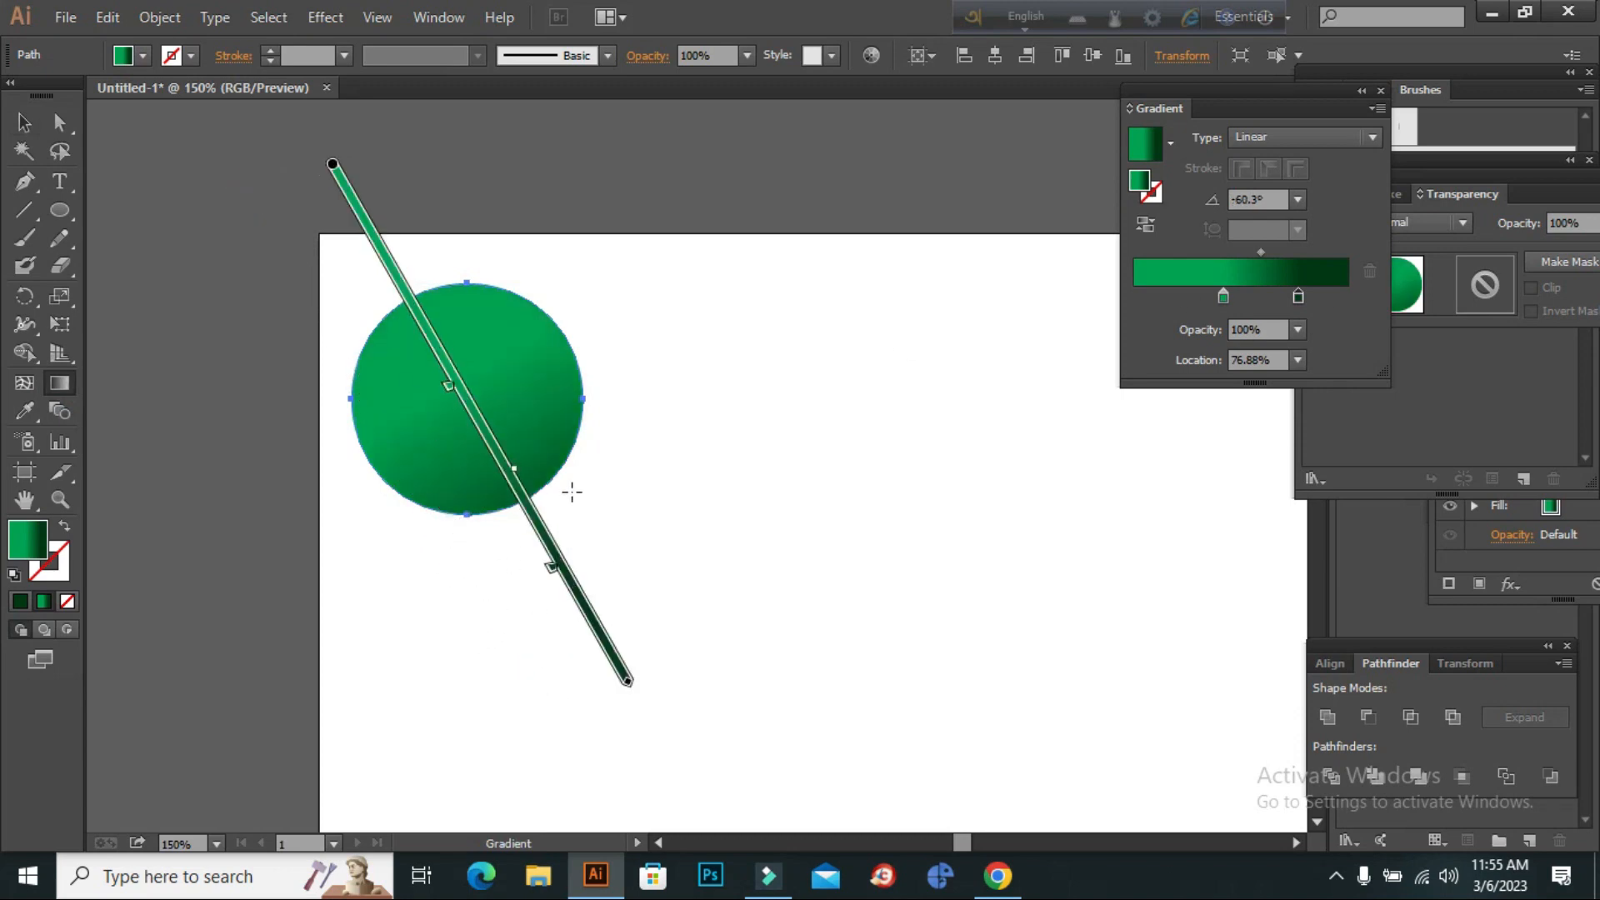
{"action": "left_click_drag", "start_coordinate": [574, 459], "coordinate": [661, 142]}
{"action": "left_click_drag", "start_coordinate": [471, 214], "coordinate": [471, 594]}
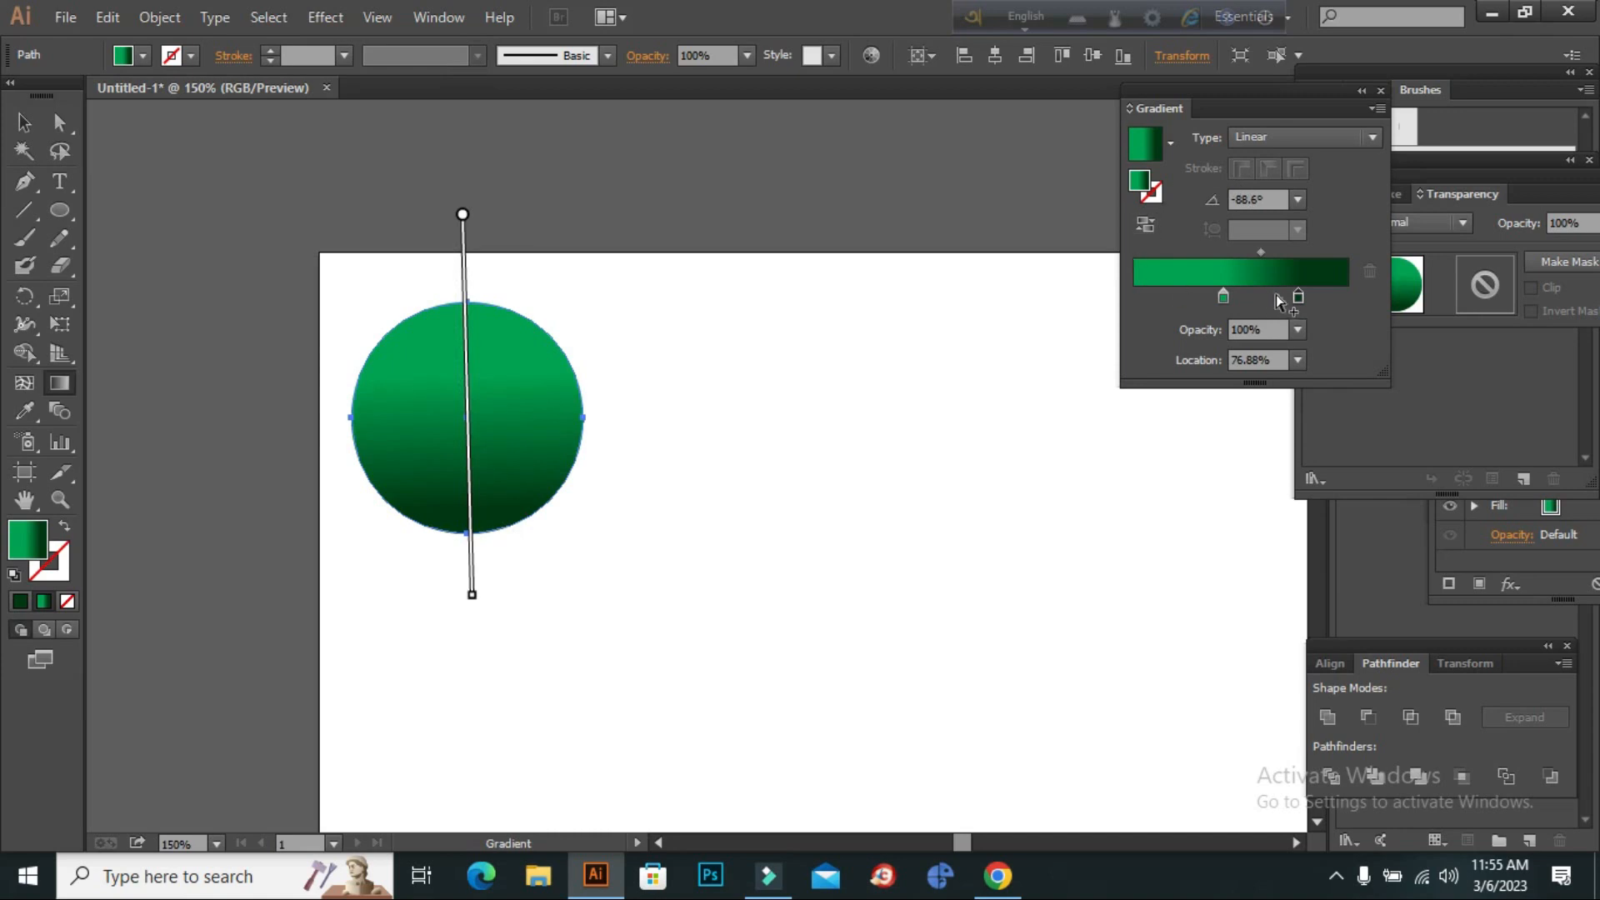
{"action": "left_click_drag", "start_coordinate": [552, 488], "coordinate": [546, 159]}
{"action": "left_click_drag", "start_coordinate": [469, 490], "coordinate": [462, 162]}
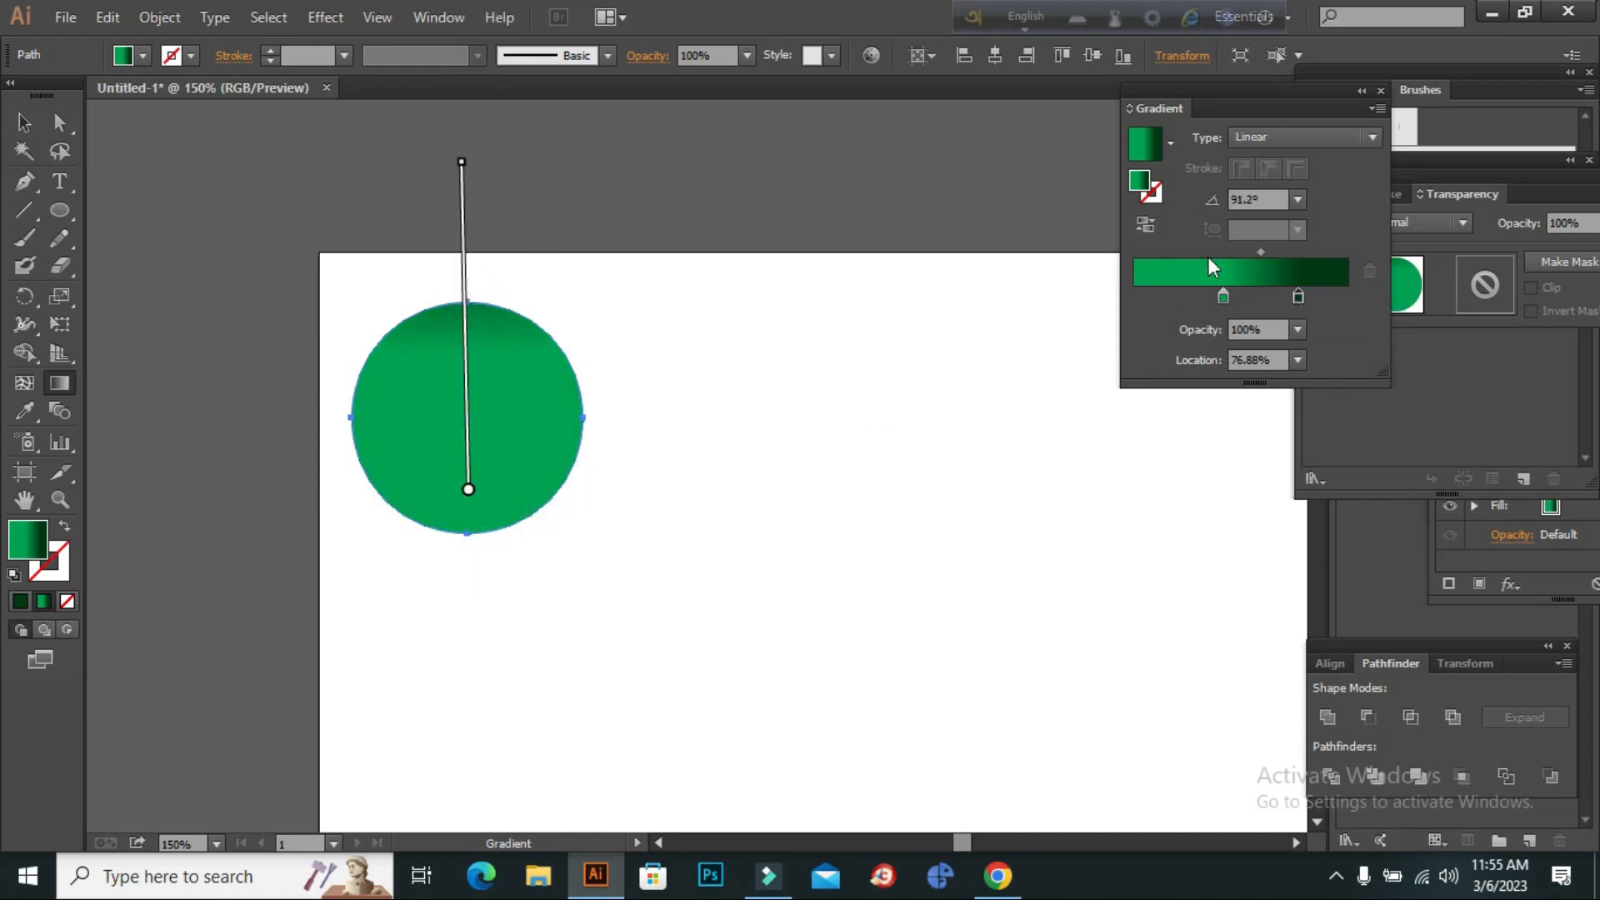
Move the light green stop to 0% and the dark green stop to about 64.5%
{"action": "left_click_drag", "start_coordinate": [1222, 297], "coordinate": [1133, 302]}
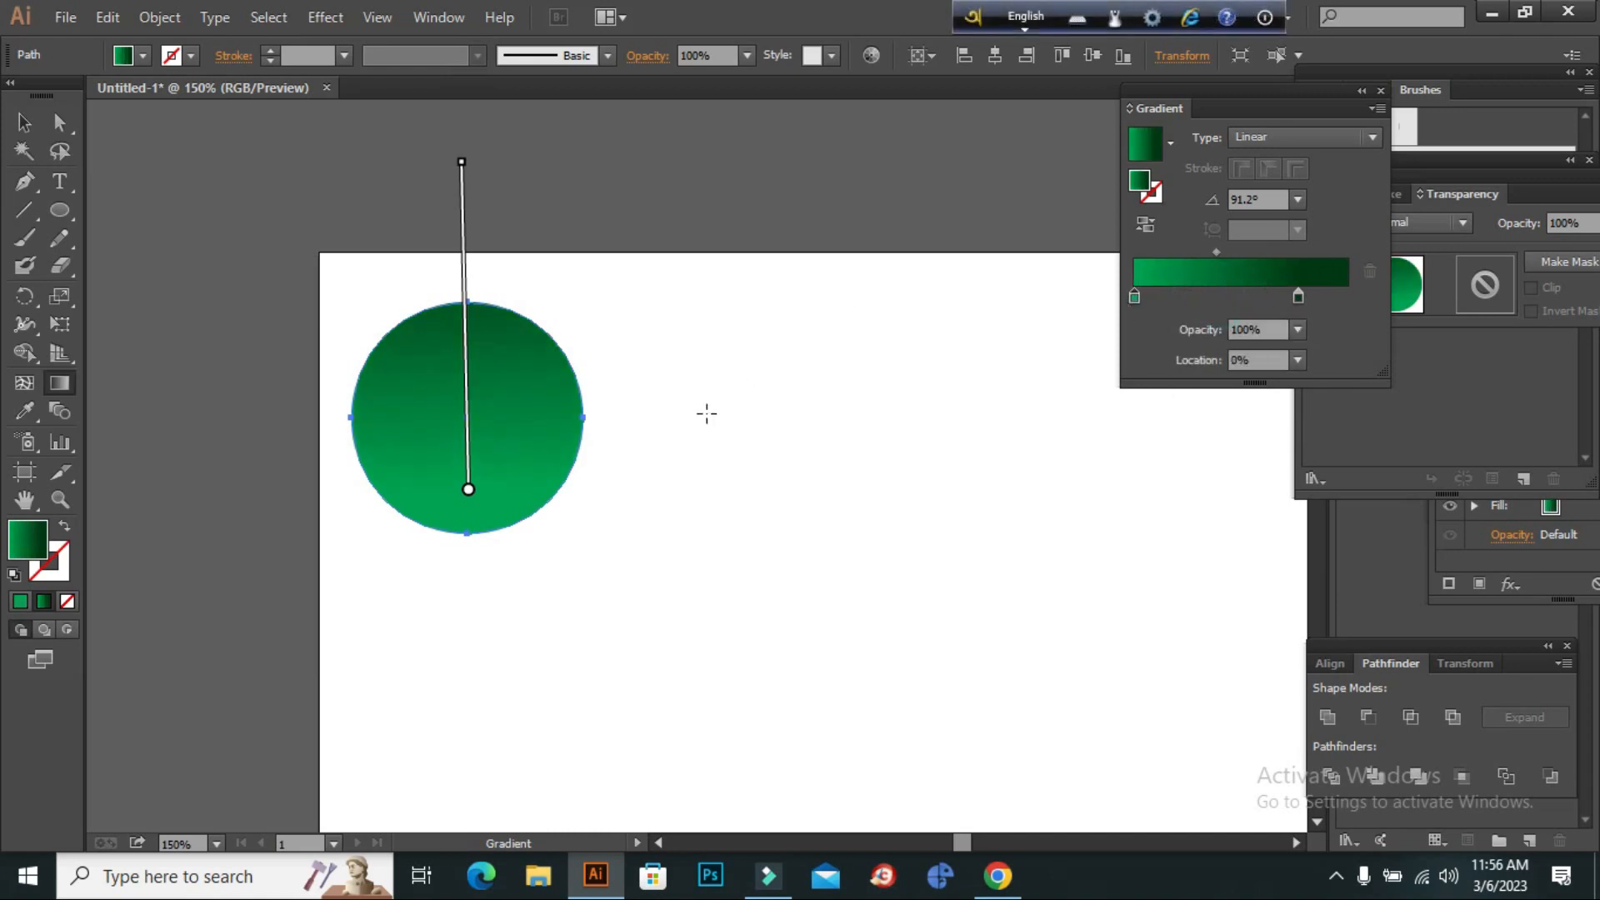
{"action": "scroll", "coordinate": [917, 350], "scroll_direction": "down", "scroll_amount": 2}
{"action": "mouse_move", "coordinate": [1299, 297]}
{"action": "left_mouse_down"}
{"action": "mouse_move", "coordinate": [1255, 307]}
{"action": "mouse_move", "coordinate": [1271, 298]}
{"action": "left_mouse_up"}
{"action": "left_click", "coordinate": [27, 117]}
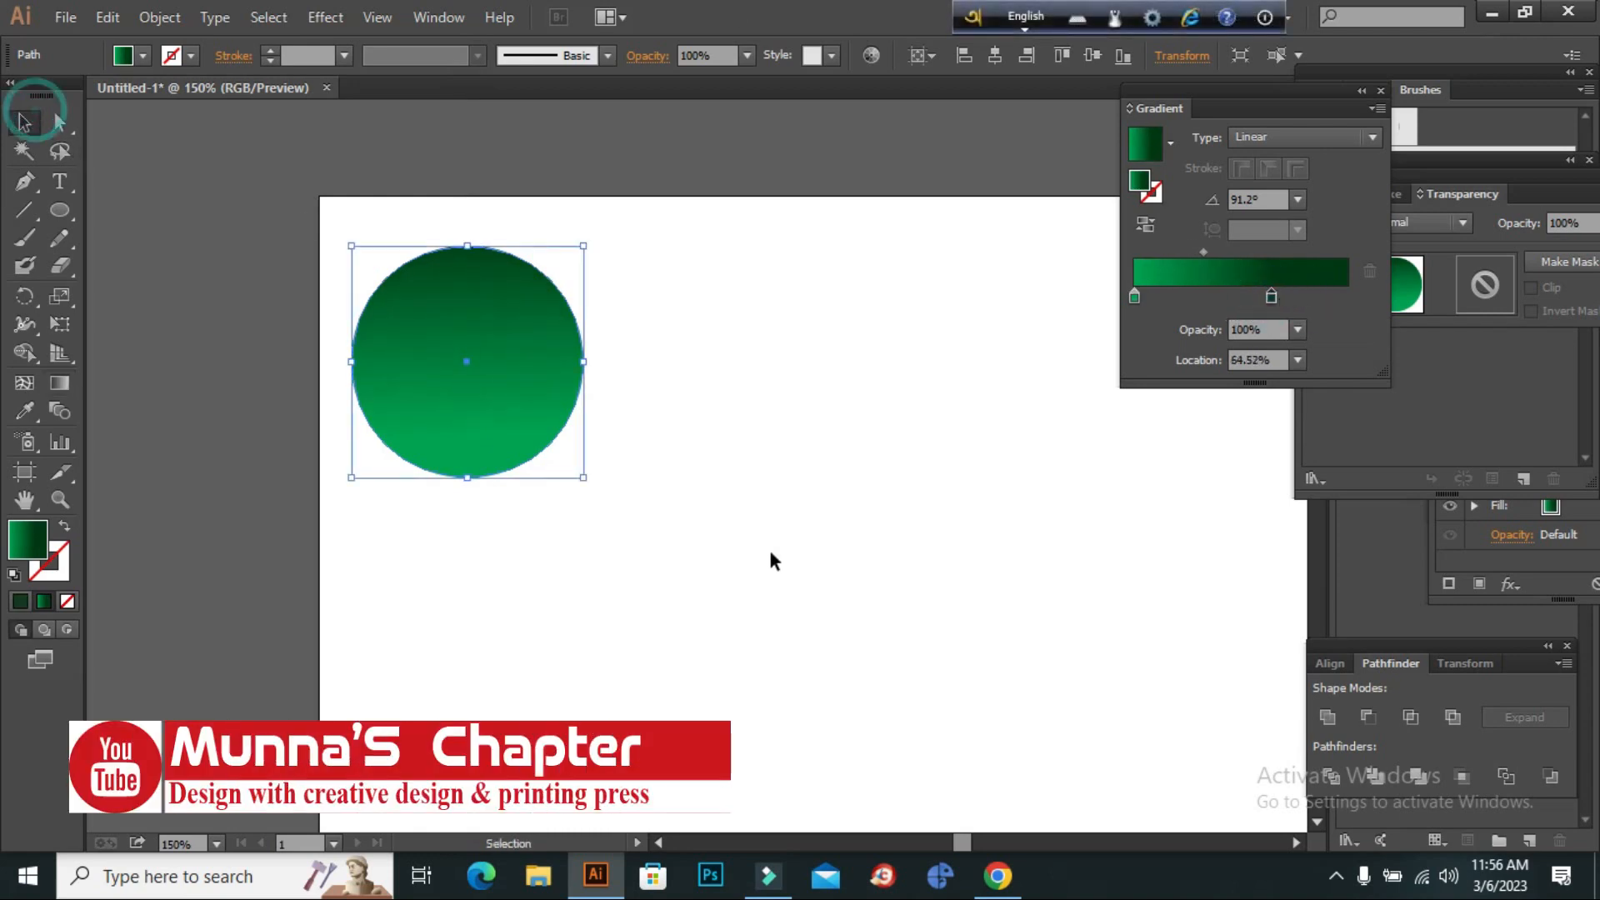
Move the green circle so that it overlaps the artboard's upper-left corner
{"action": "scroll", "coordinate": [770, 560], "scroll_direction": "down", "scroll_amount": 1}
{"action": "left_click", "coordinate": [783, 500]}
{"action": "left_click_drag", "start_coordinate": [492, 343], "coordinate": [388, 241]}
{"action": "scroll", "coordinate": [508, 260], "scroll_direction": "up", "scroll_amount": 2}
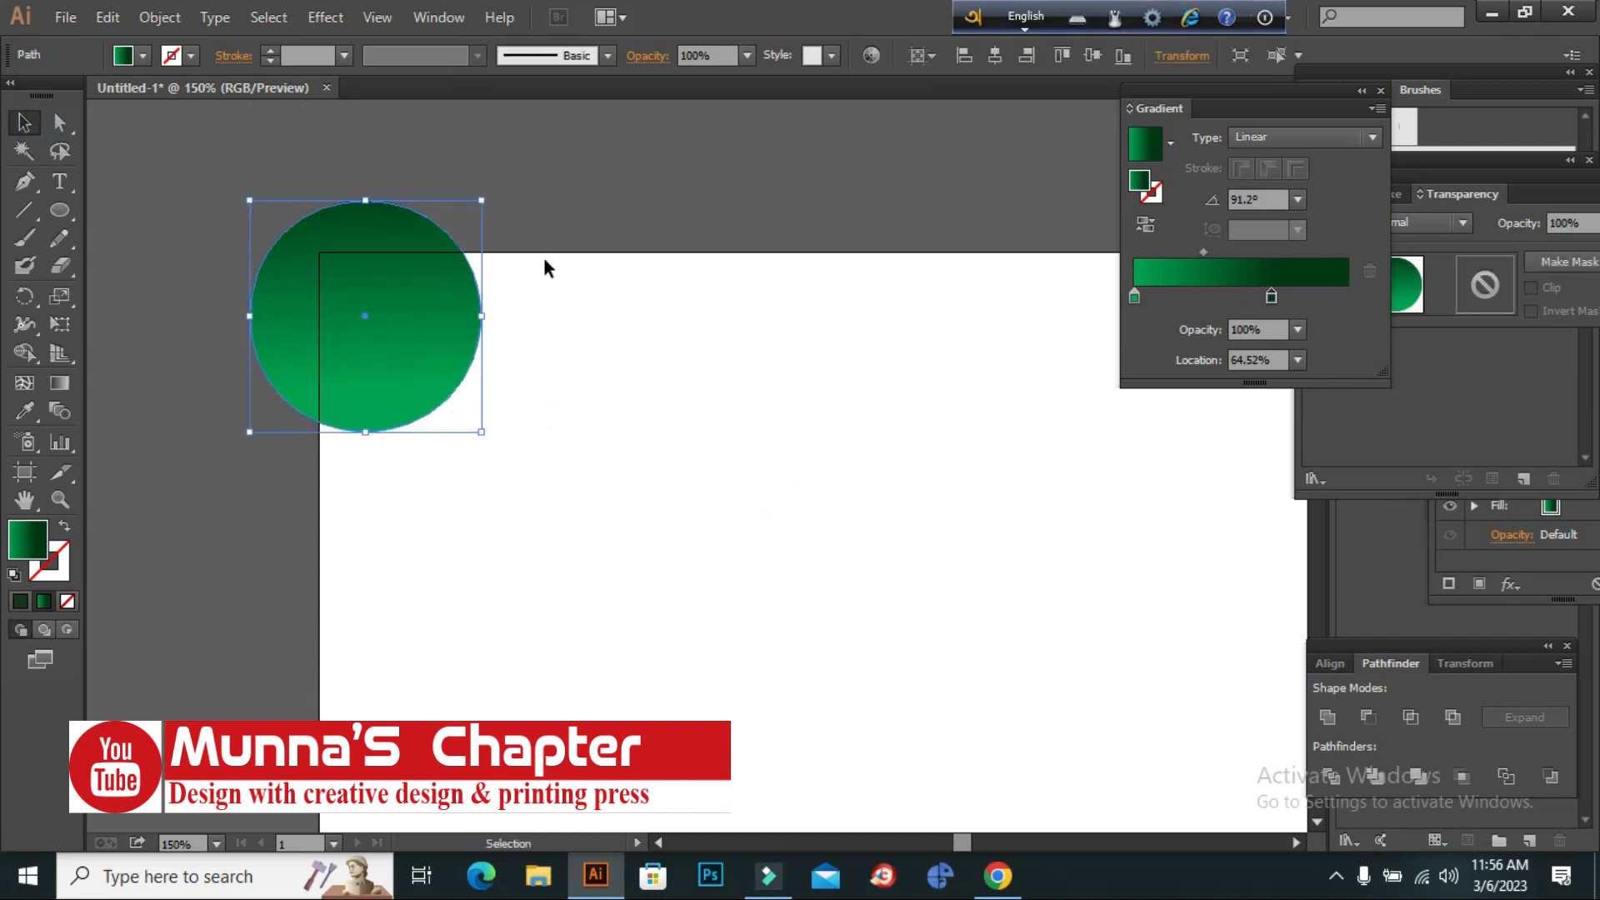
Duplicate the circle 80 px horizontally to the right so the copy overlaps the original
{"action": "key", "text": "ctrl+minus"}
{"action": "key", "text": "ctrl+minus"}
{"action": "key", "text": "ctrl+minus"}
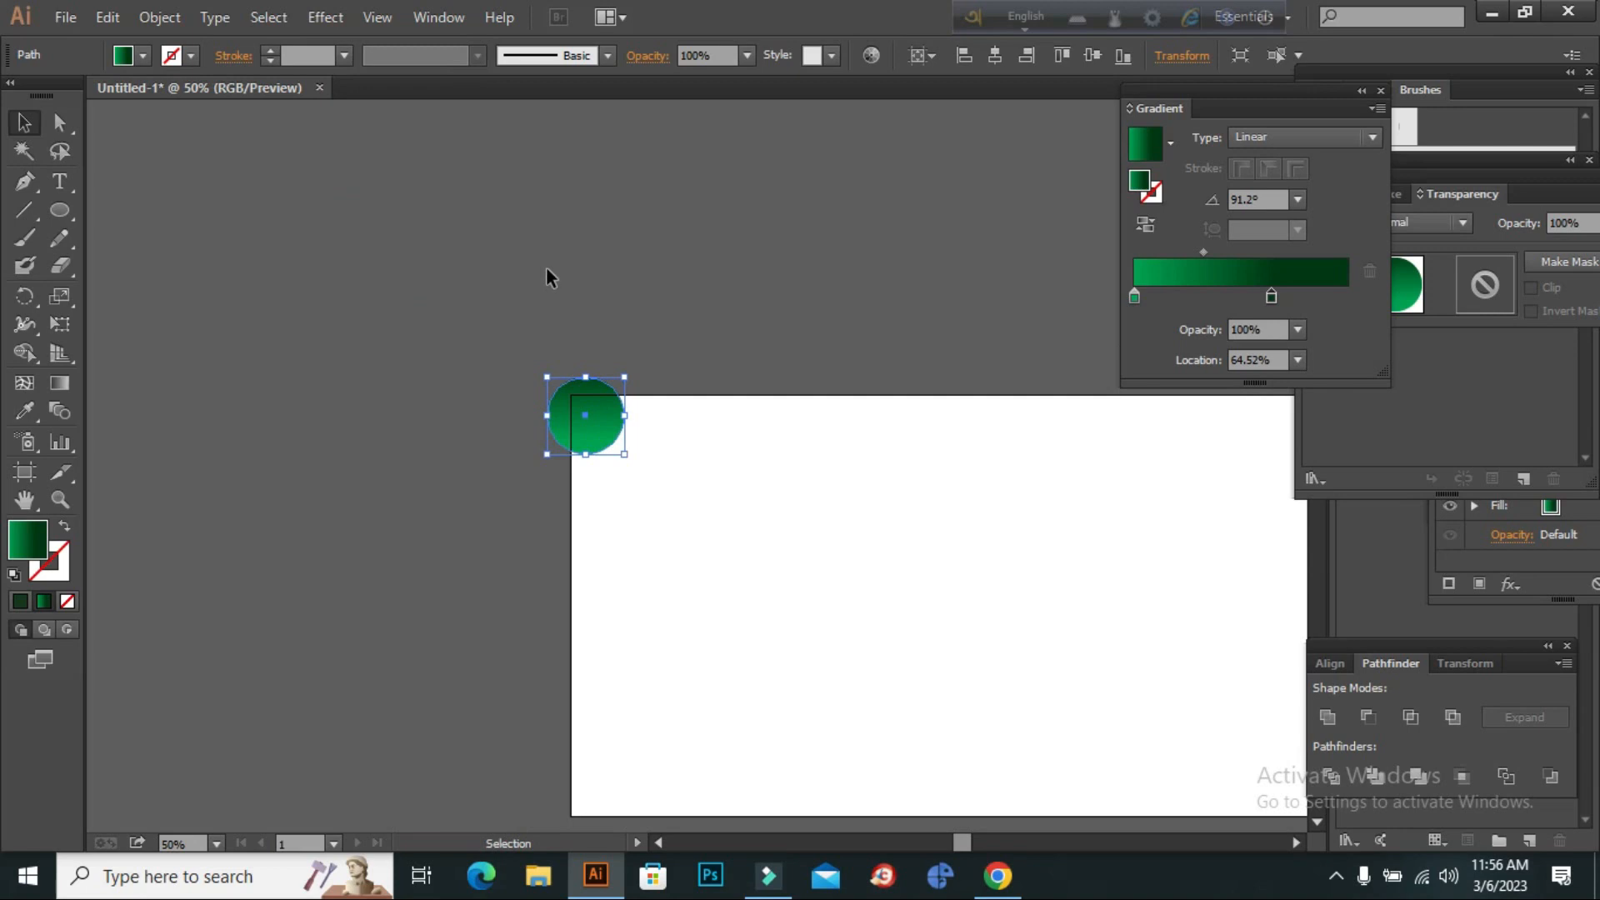
{"action": "left_click_drag", "start_coordinate": [779, 464], "coordinate": [435, 321]}
{"action": "left_click_drag", "start_coordinate": [277, 265], "coordinate": [304, 273]}
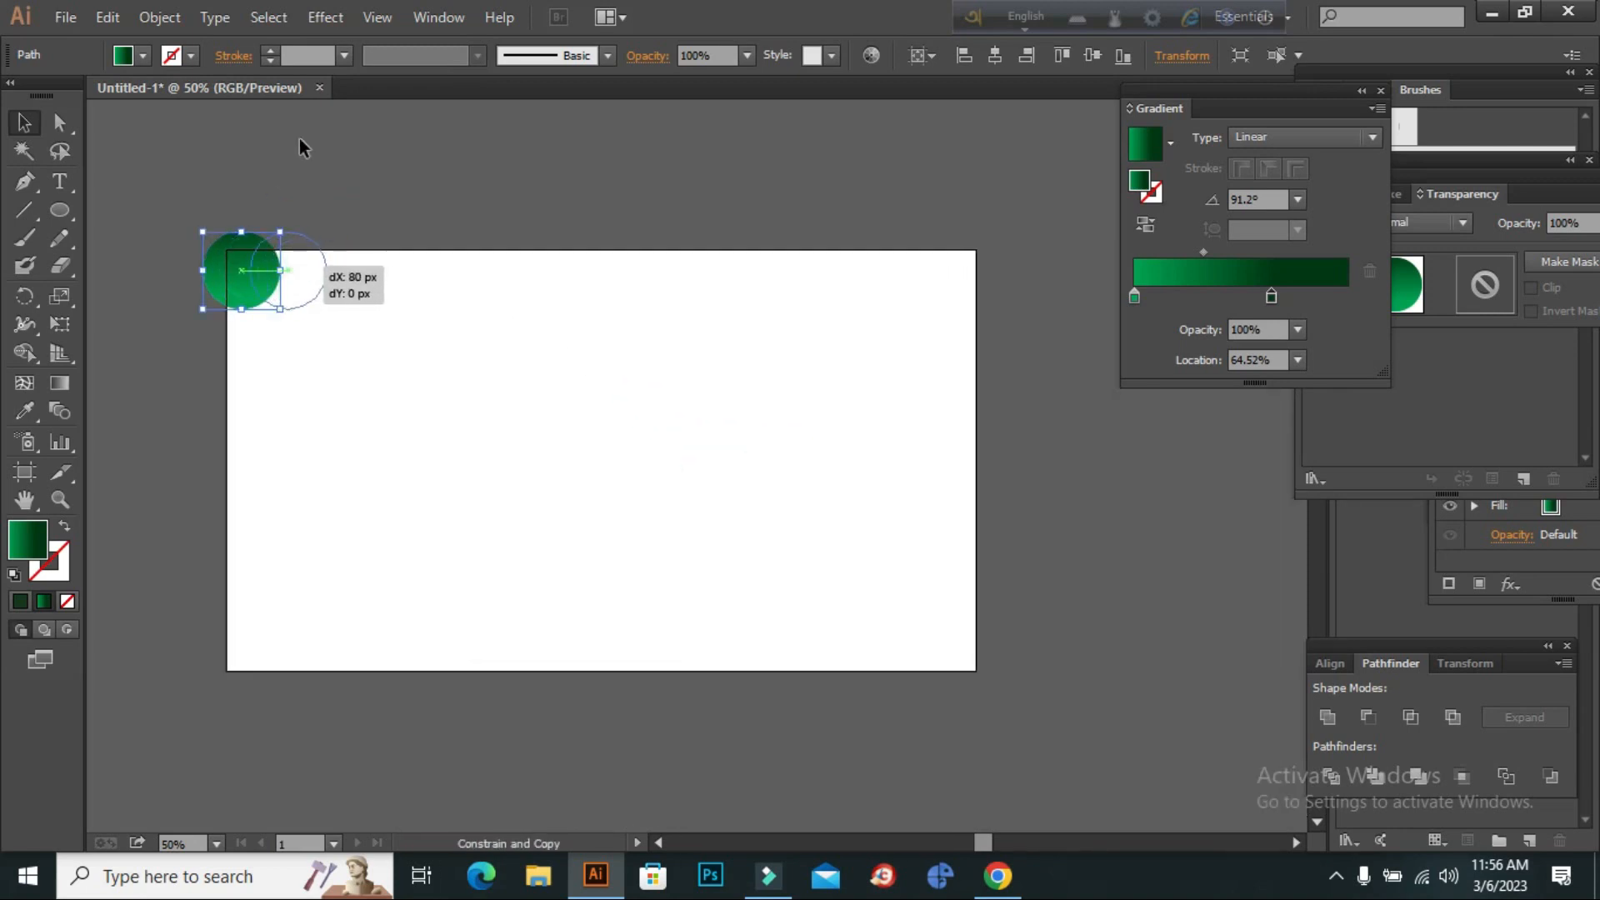
{"action": "left_click_drag", "start_coordinate": [278, 176], "coordinate": [278, 176]}
Repeat the circle duplication 15 times to form an overlapping row past the artboard's right edge
{"action": "key", "text": "ctrl+d"}
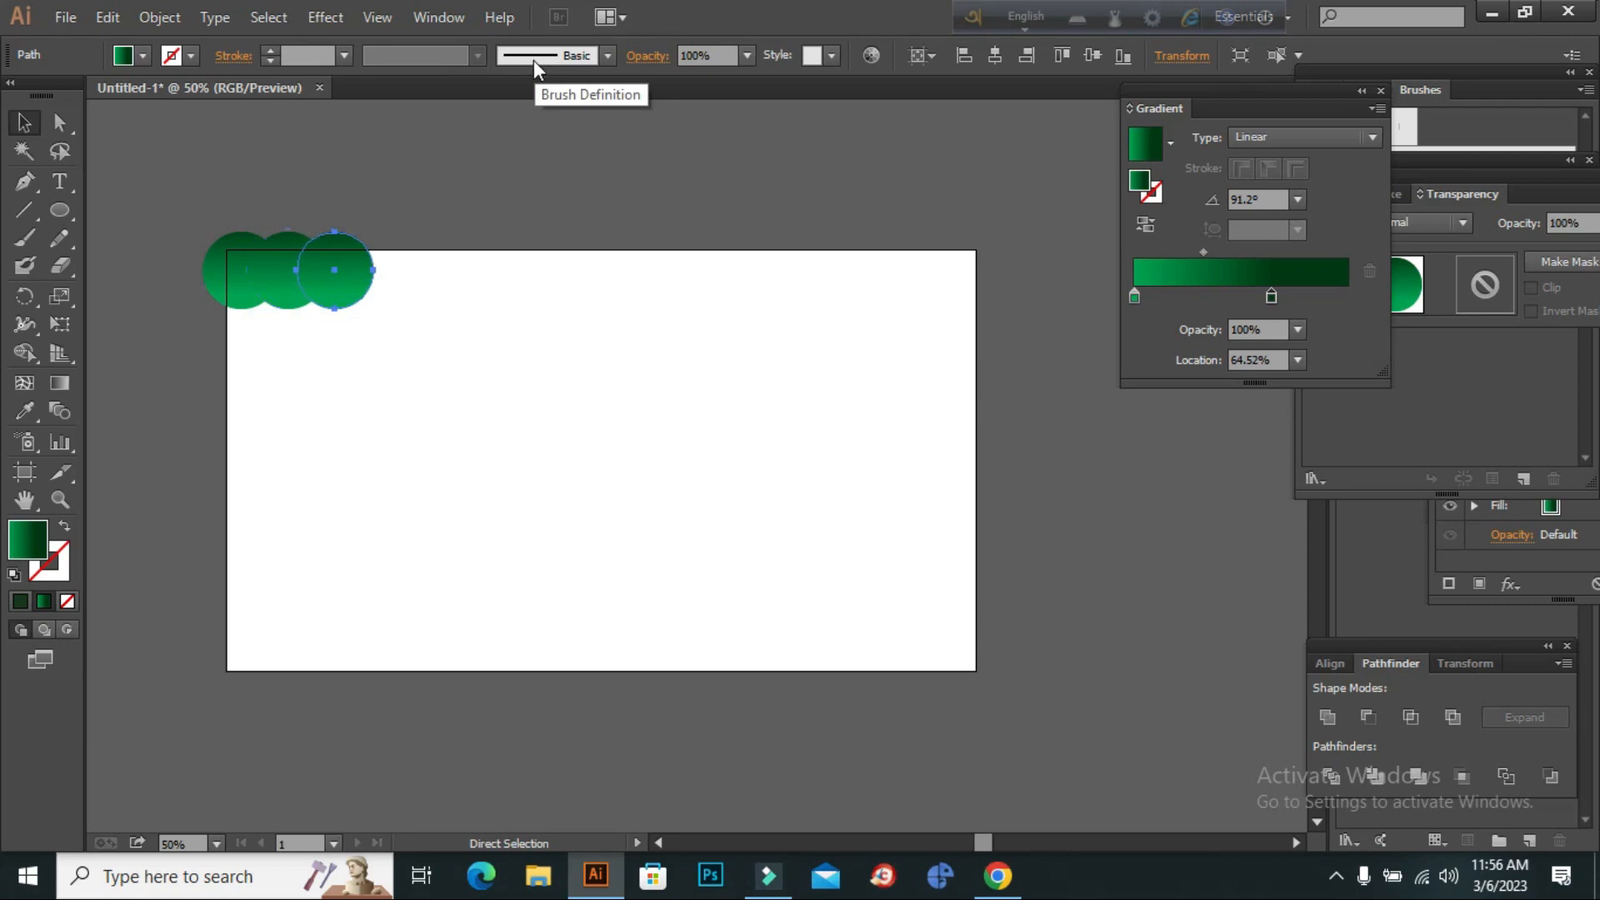
{"action": "key", "text": "ctrl+d"}
{"action": "key", "text": "ctrl+d"}
{"action": "key", "text": "ctrl+d"}
{"action": "key", "text": "ctrl+d"}
{"action": "key", "text": "ctrl+d"}
{"action": "key", "text": "ctrl+d"}
{"action": "key", "text": "ctrl+d"}
{"action": "key", "text": "ctrl+d"}
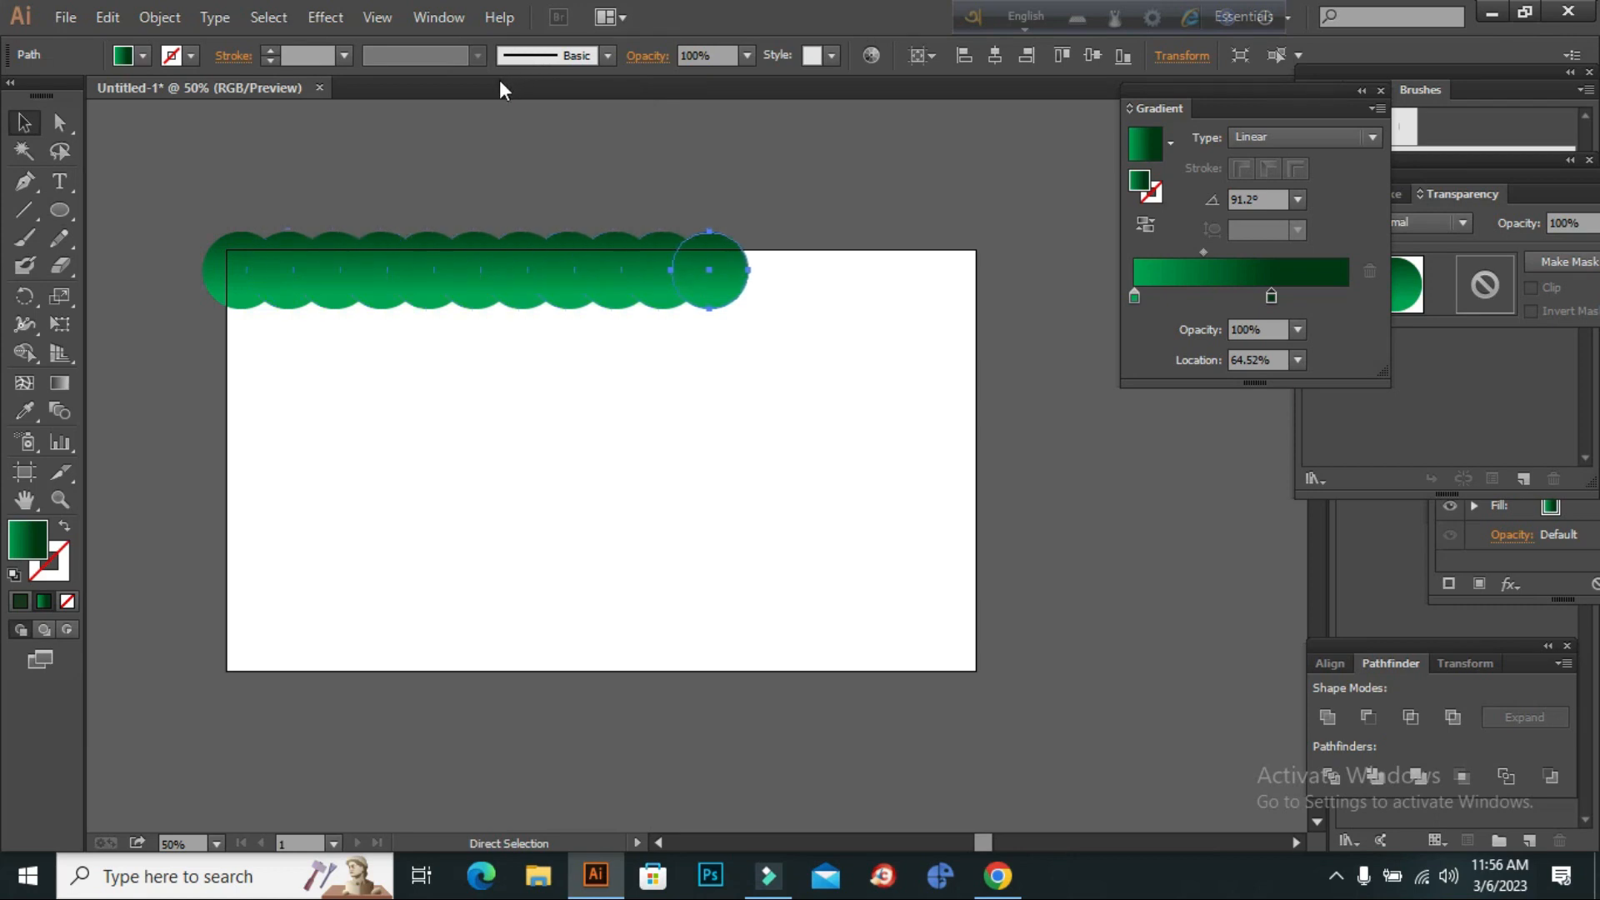
{"action": "key", "text": "ctrl+d"}
{"action": "key", "text": "ctrl+d"}
{"action": "key", "text": "ctrl+d"}
{"action": "key", "text": "ctrl+d"}
{"action": "key", "text": "ctrl+d"}
{"action": "key", "text": "ctrl+d"}
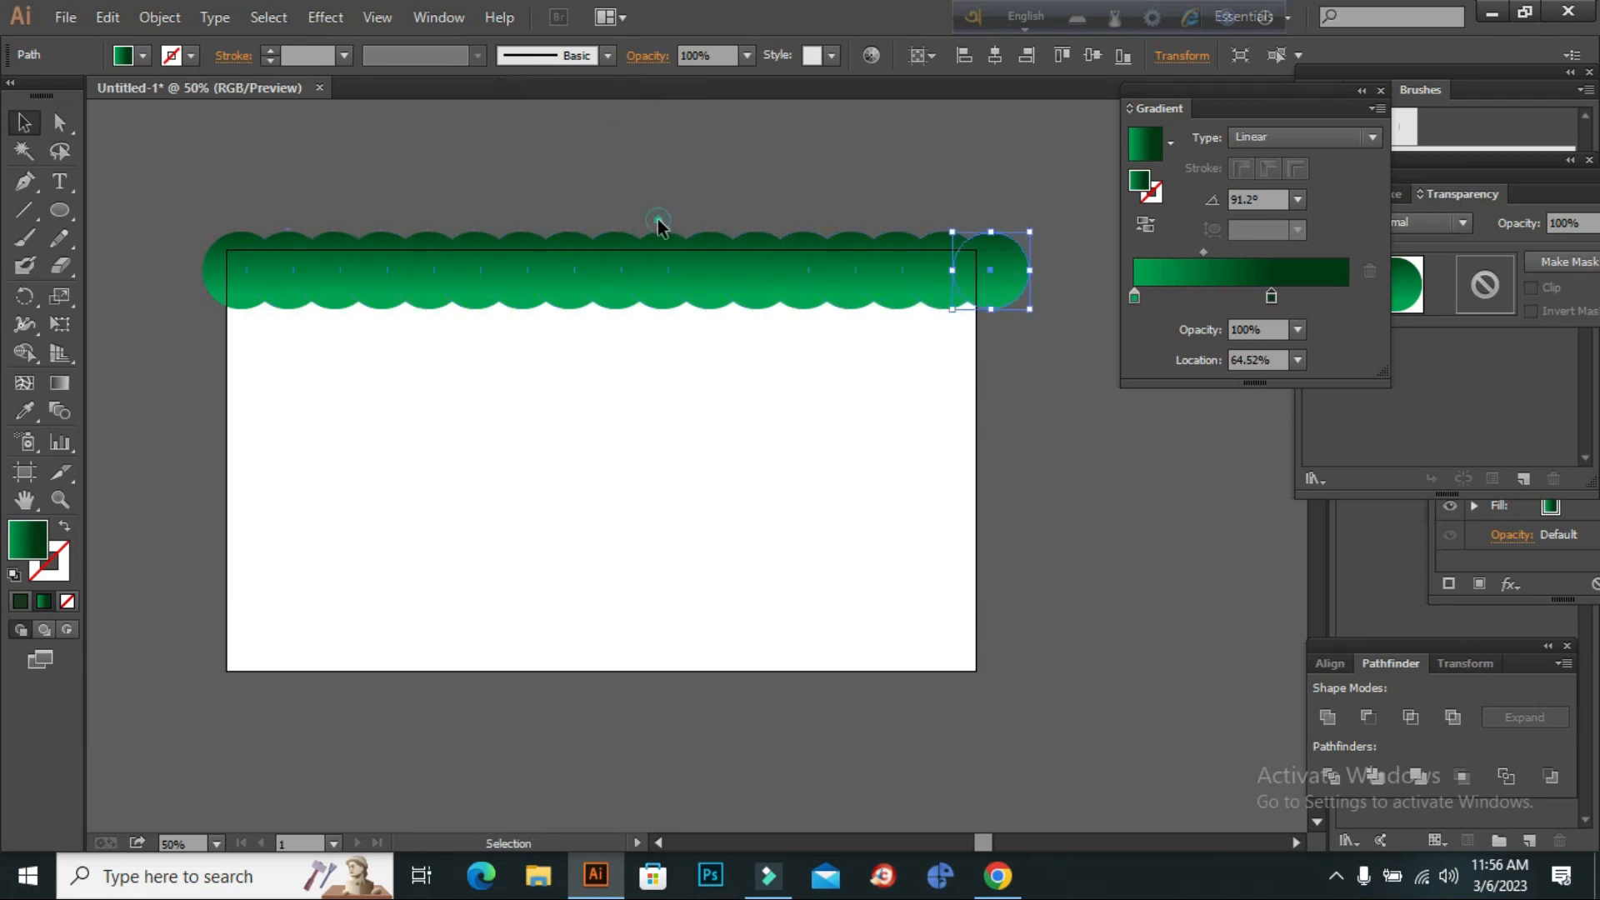
{"action": "left_click", "coordinate": [657, 219]}
{"action": "scroll", "coordinate": [612, 323], "scroll_direction": "up", "scroll_amount": 2}
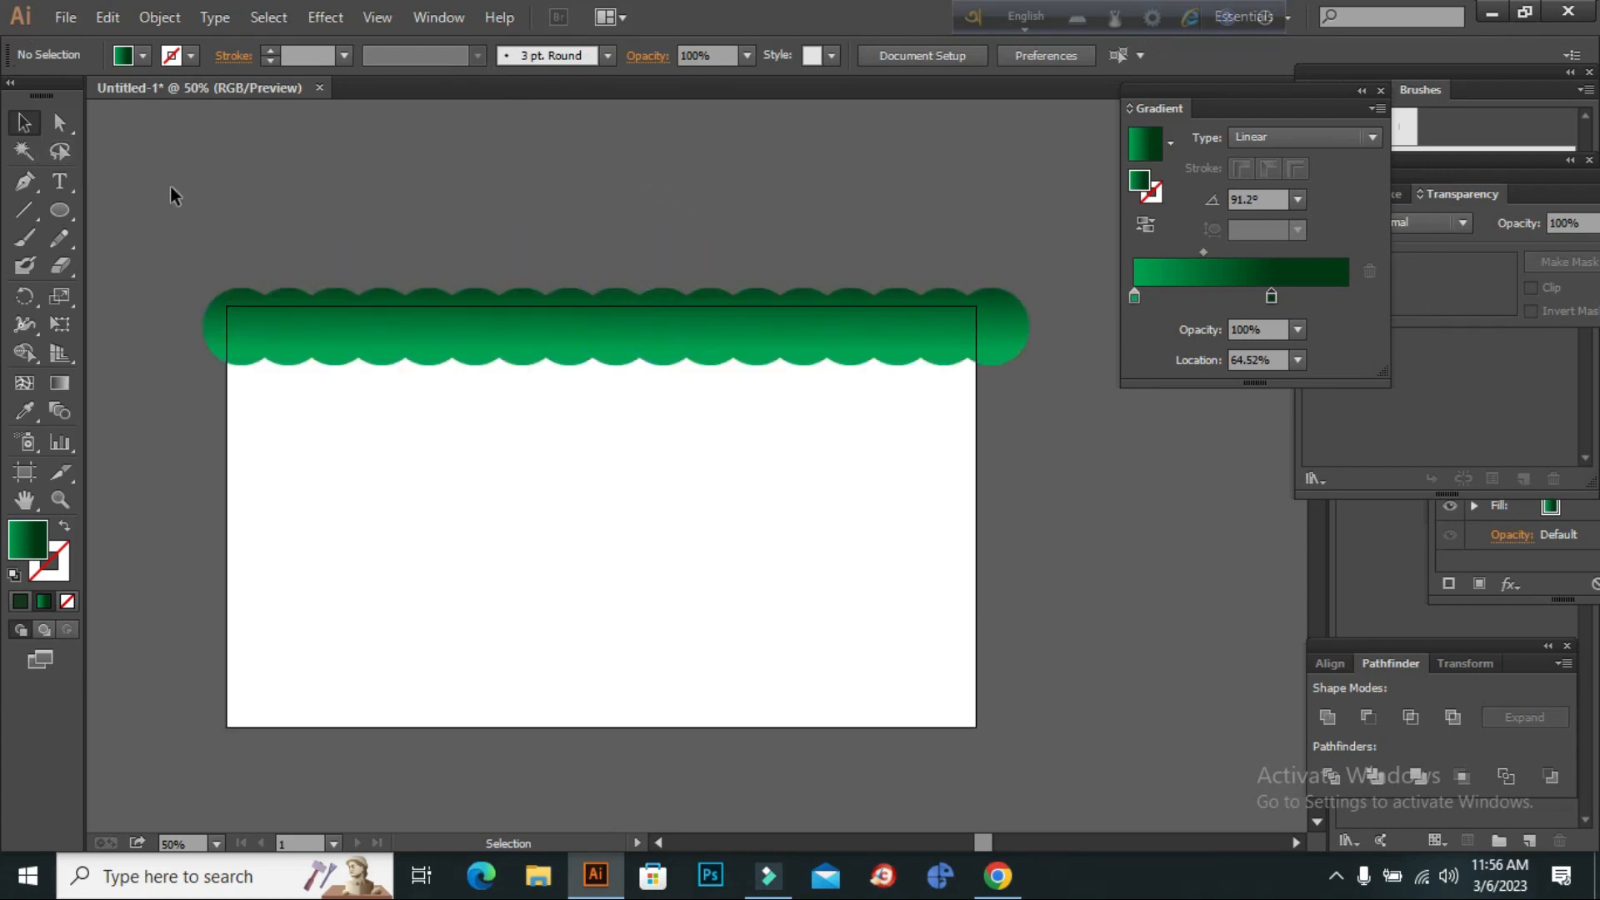
{"action": "left_click_drag", "start_coordinate": [390, 357], "coordinate": [390, 359]}
{"action": "left_click_drag", "start_coordinate": [390, 358], "coordinate": [1096, 450]}
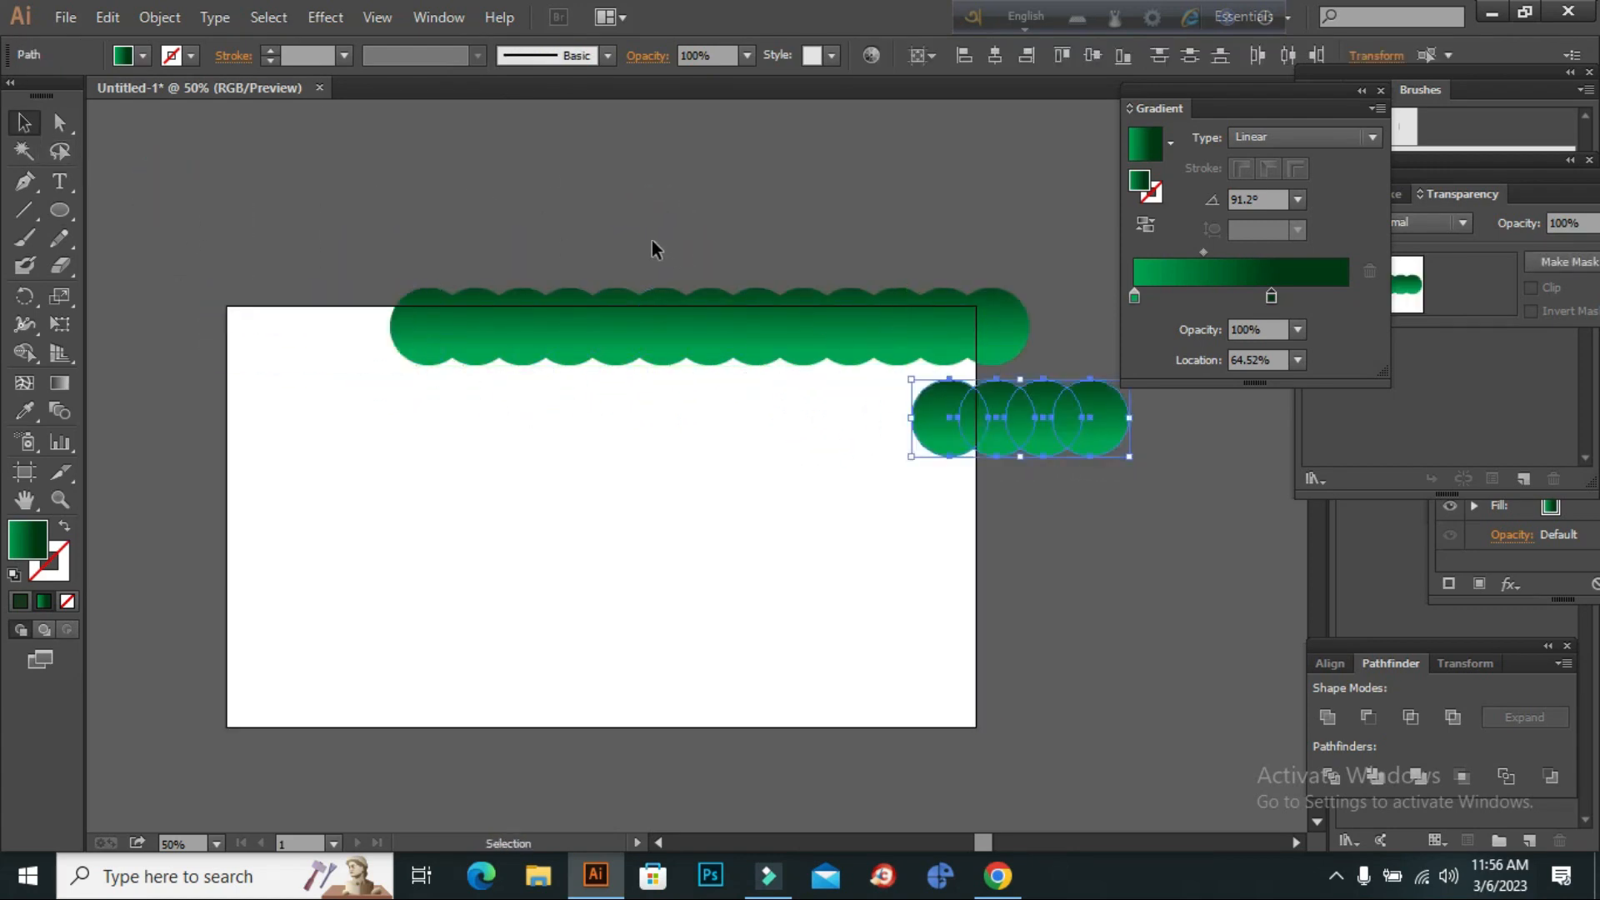
{"action": "right_click", "coordinate": [653, 242]}
{"action": "left_click", "coordinate": [697, 258]}
{"action": "left_click", "coordinate": [561, 171]}
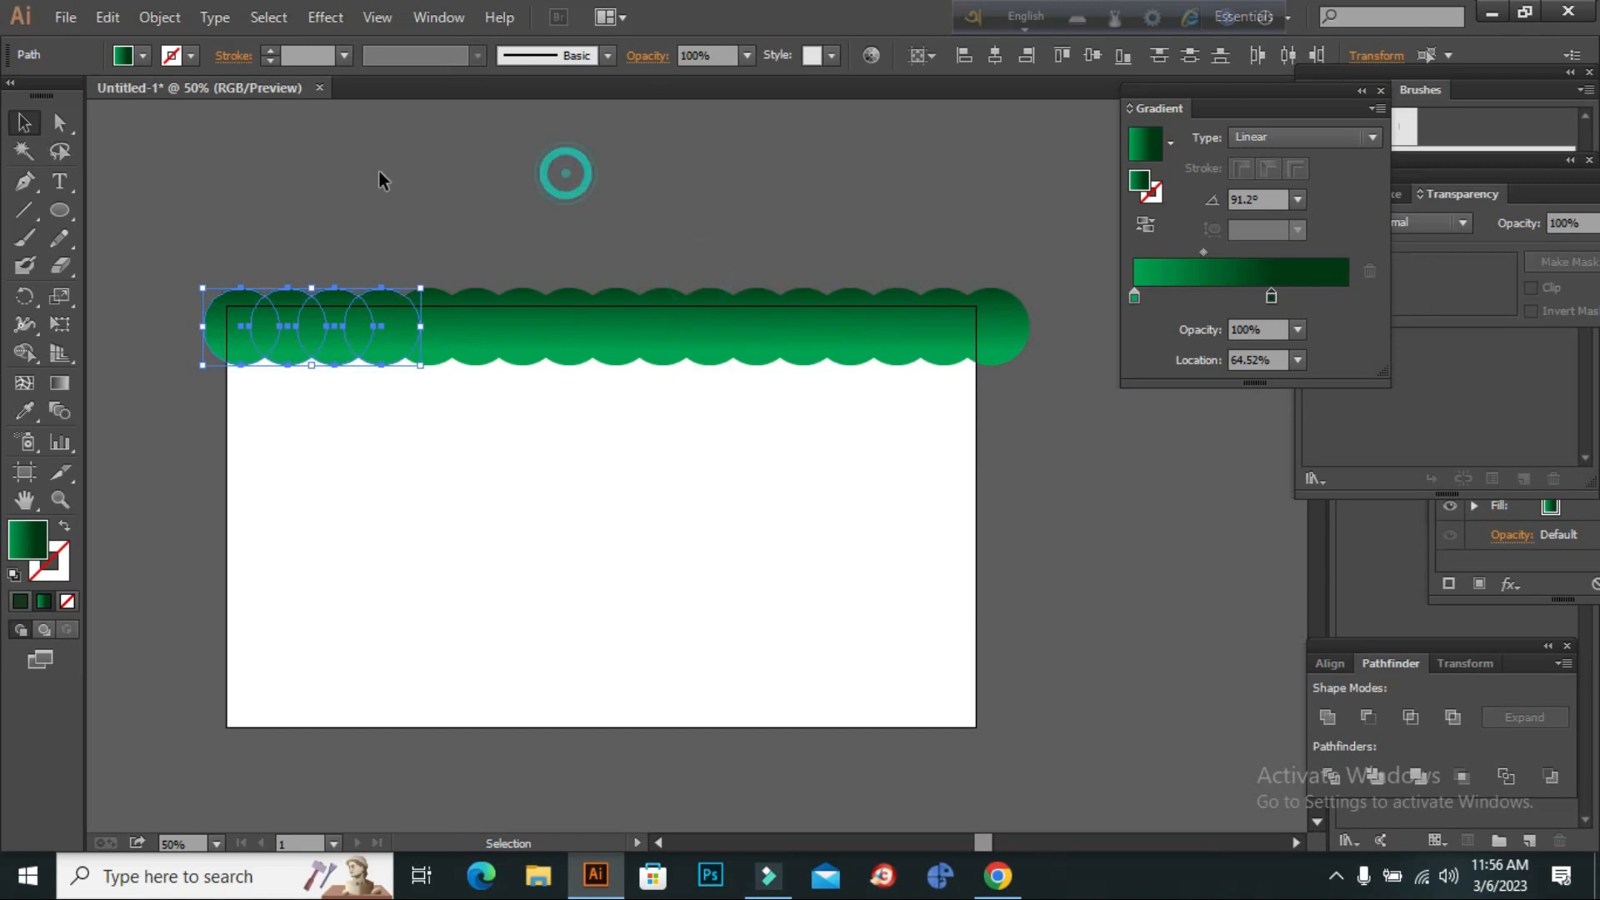
{"action": "left_click_drag", "start_coordinate": [484, 348], "coordinate": [931, 377]}
{"action": "right_click", "coordinate": [528, 142]}
{"action": "left_click", "coordinate": [573, 159]}
{"action": "left_click", "coordinate": [315, 175]}
Select all the circles in the row and group them
{"action": "left_click_drag", "start_coordinate": [167, 176], "coordinate": [965, 422]}
{"action": "right_click", "coordinate": [459, 355]}
{"action": "left_click", "coordinate": [485, 467]}
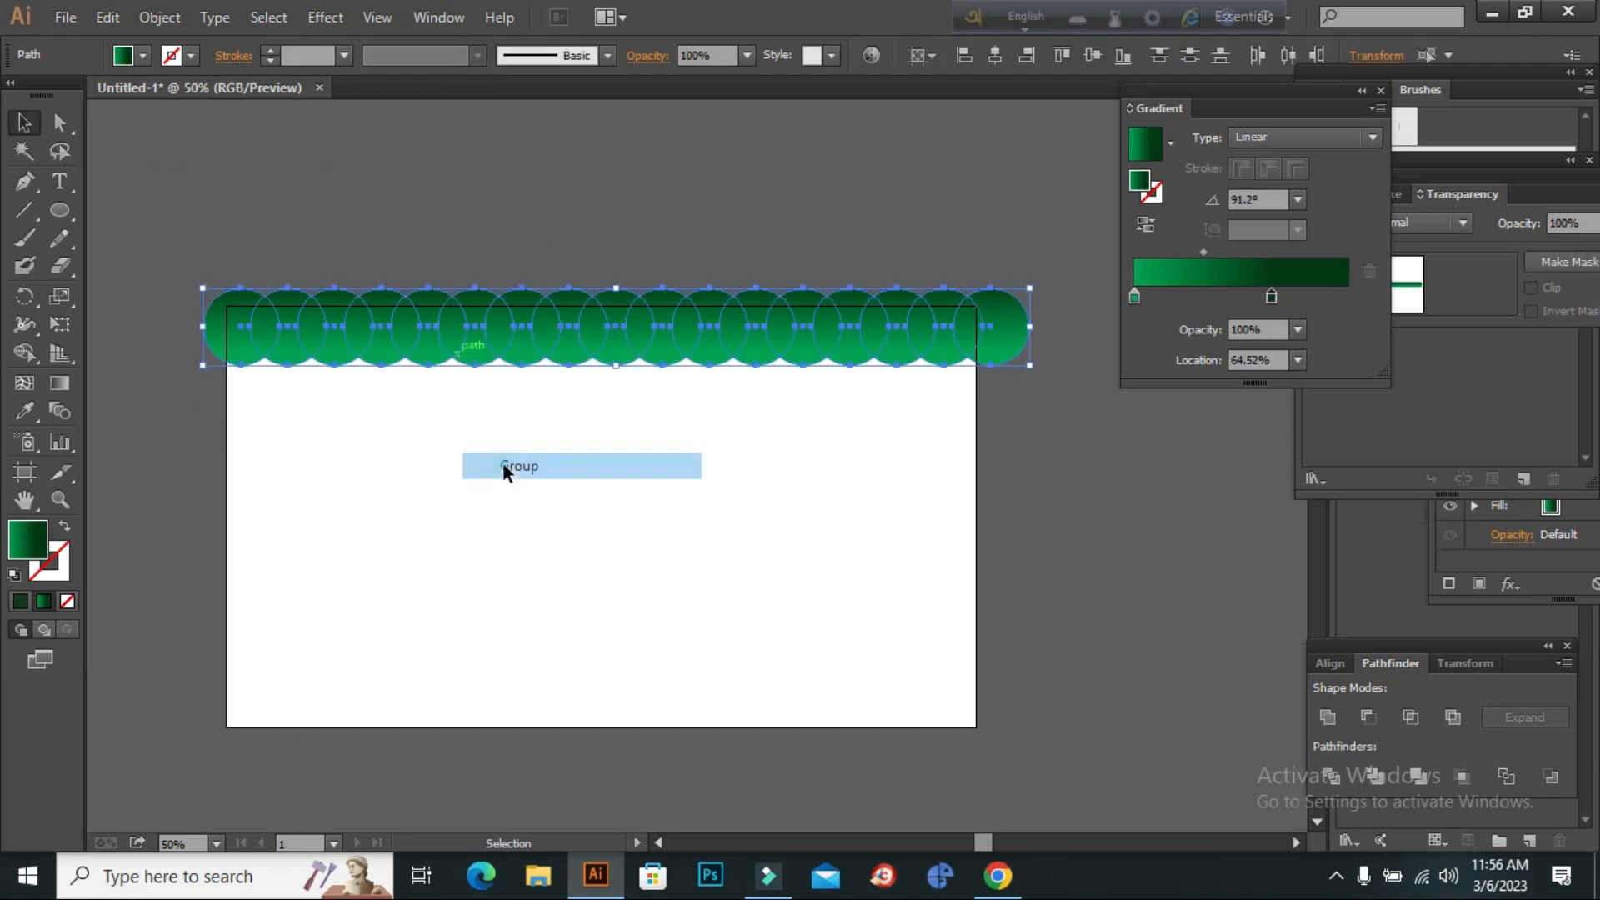
Duplicate the grouped row straight down so the copy overlaps it, and repeat the duplication eight times to cover the whole artboard
{"action": "left_click", "coordinate": [589, 327]}
{"action": "mouse_move", "coordinate": [593, 353]}
{"action": "left_mouse_down"}
{"action": "mouse_move", "coordinate": [615, 404]}
{"action": "mouse_move", "coordinate": [588, 373]}
{"action": "left_mouse_up"}
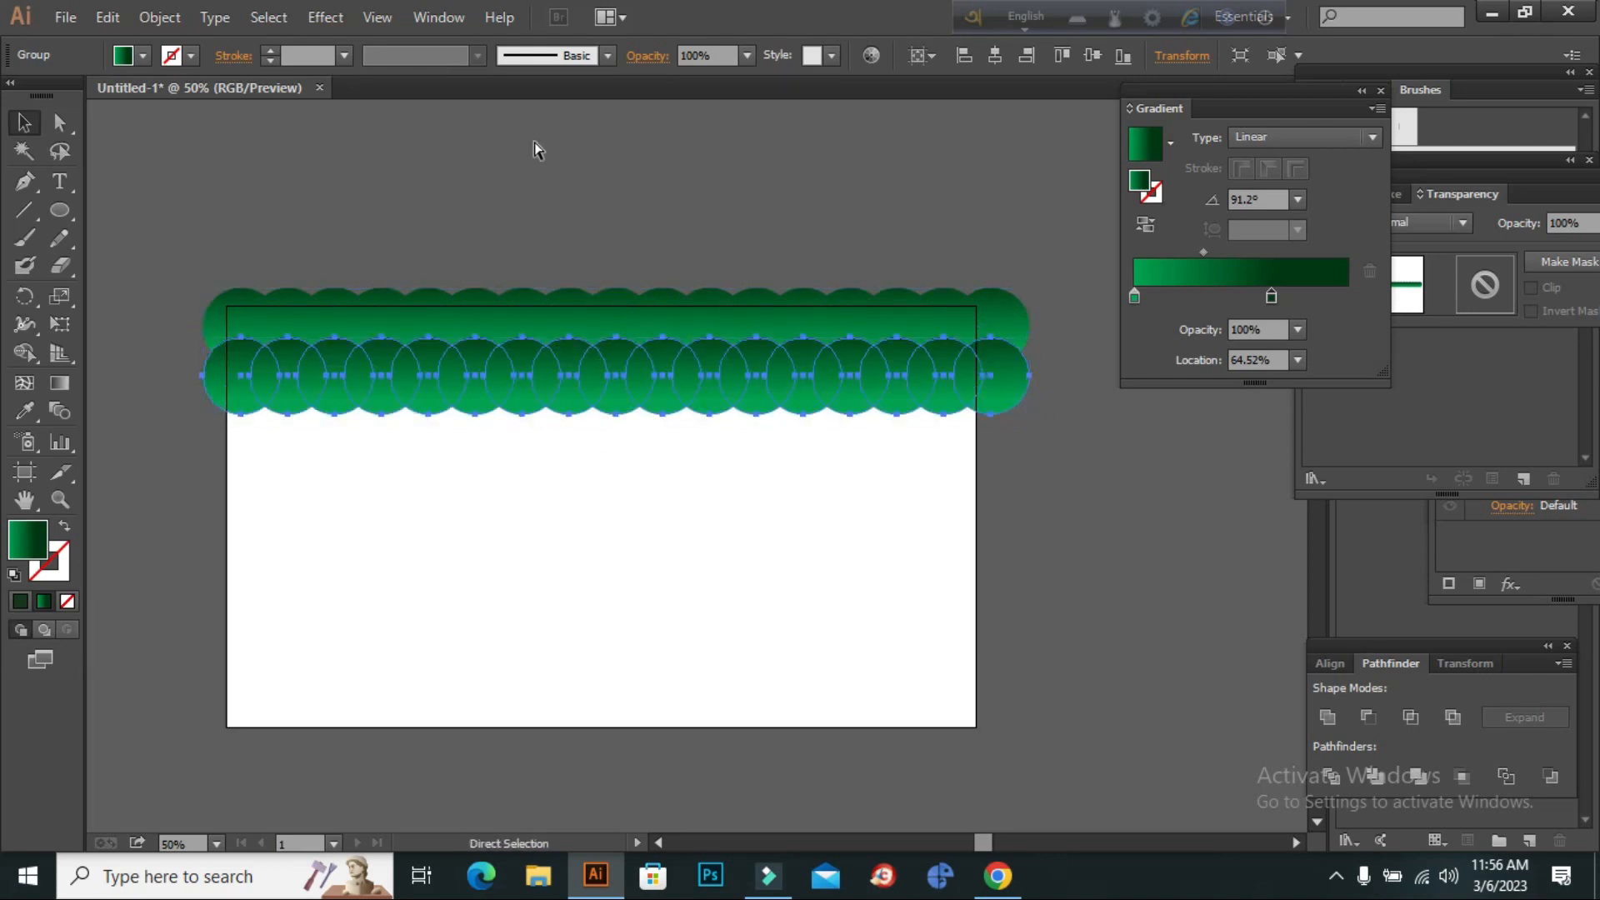
{"action": "key", "text": "ctrl+d"}
{"action": "key", "text": "ctrl+d"}
{"action": "key", "text": "ctrl+d"}
{"action": "key", "text": "ctrl+d"}
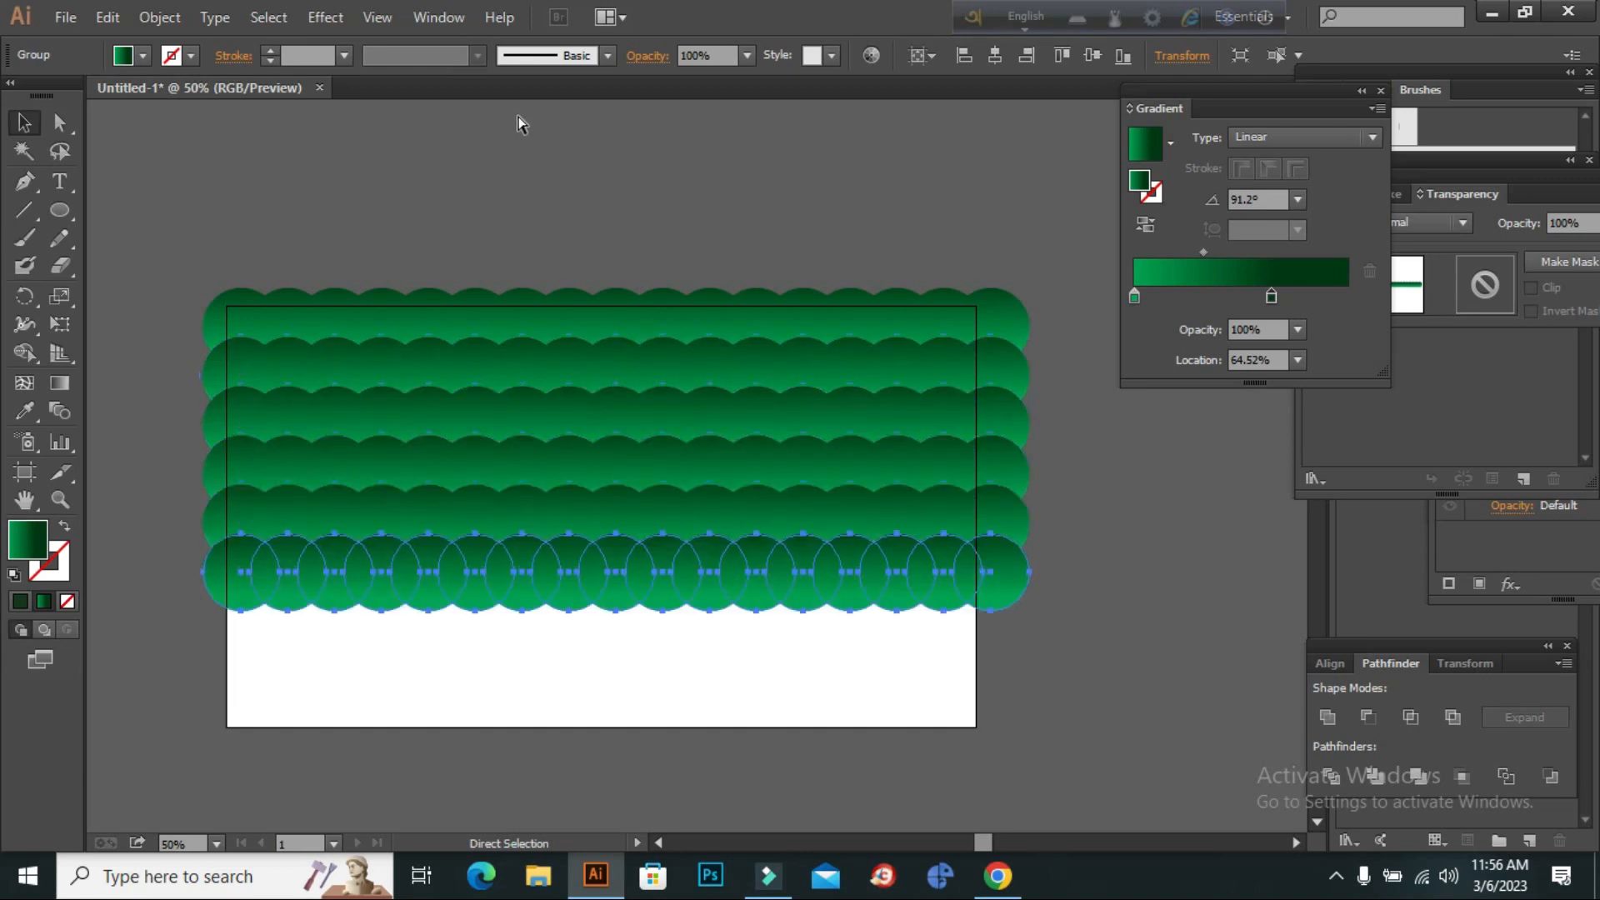
{"action": "key", "text": "ctrl+d"}
{"action": "key", "text": "ctrl+d"}
{"action": "key", "text": "ctrl+d"}
{"action": "key", "text": "ctrl+d"}
{"action": "left_click", "coordinate": [450, 235]}
{"action": "scroll", "coordinate": [206, 177], "scroll_direction": "down", "scroll_amount": 1}
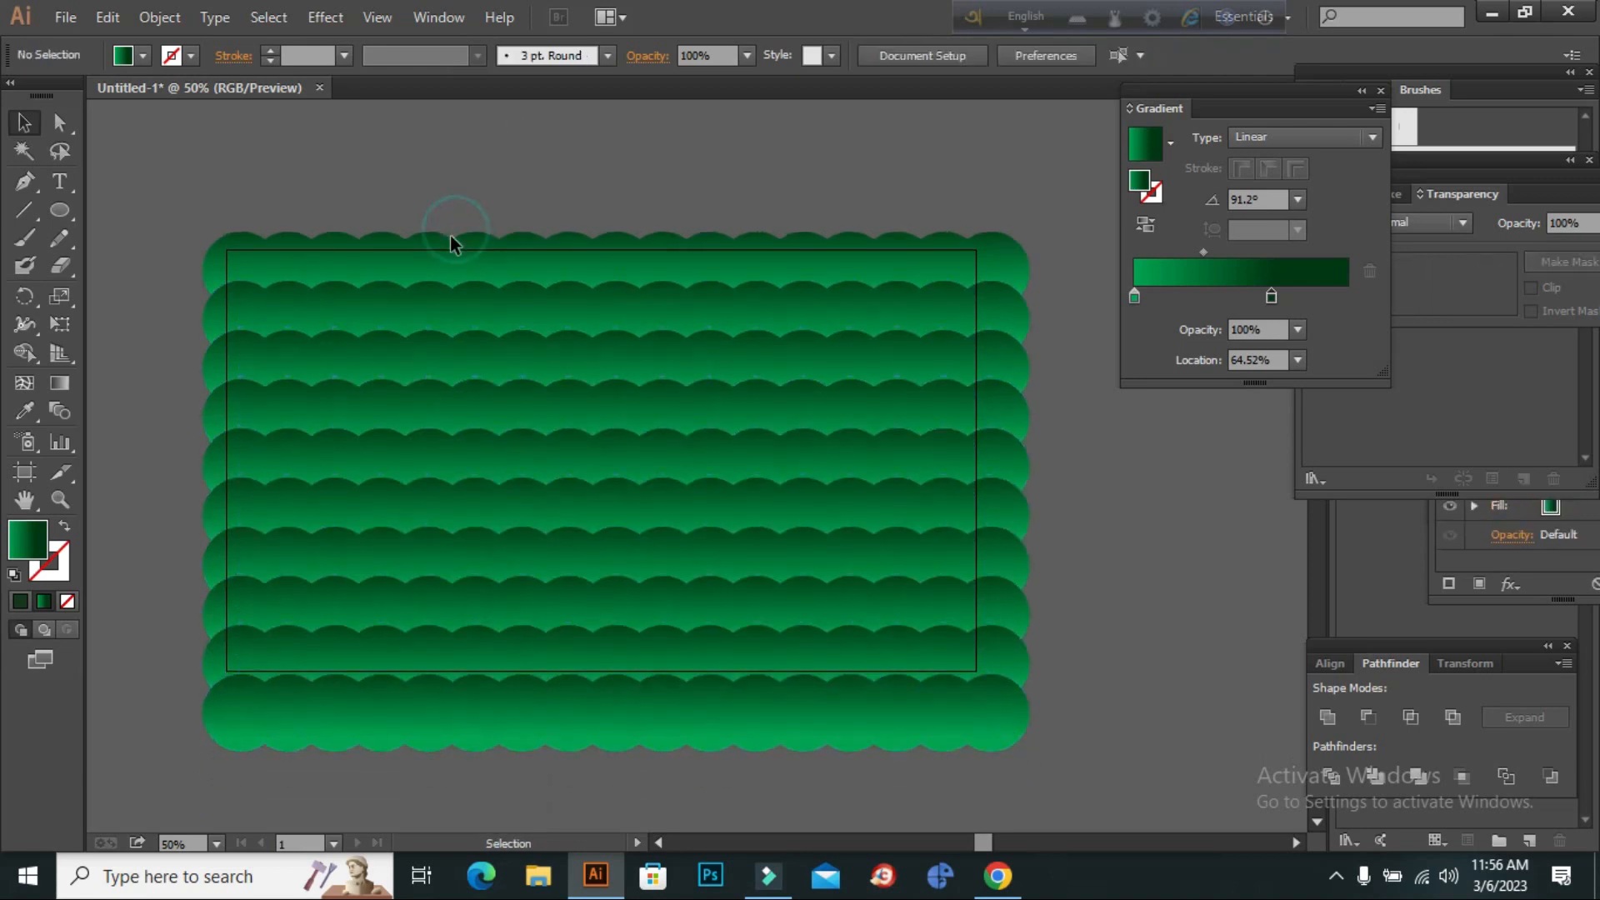
Select all the circle rows and combine them into one group
{"action": "left_click_drag", "start_coordinate": [160, 177], "coordinate": [528, 756]}
{"action": "left_click_drag", "start_coordinate": [1062, 766], "coordinate": [1138, 767]}
{"action": "right_click", "coordinate": [504, 399]}
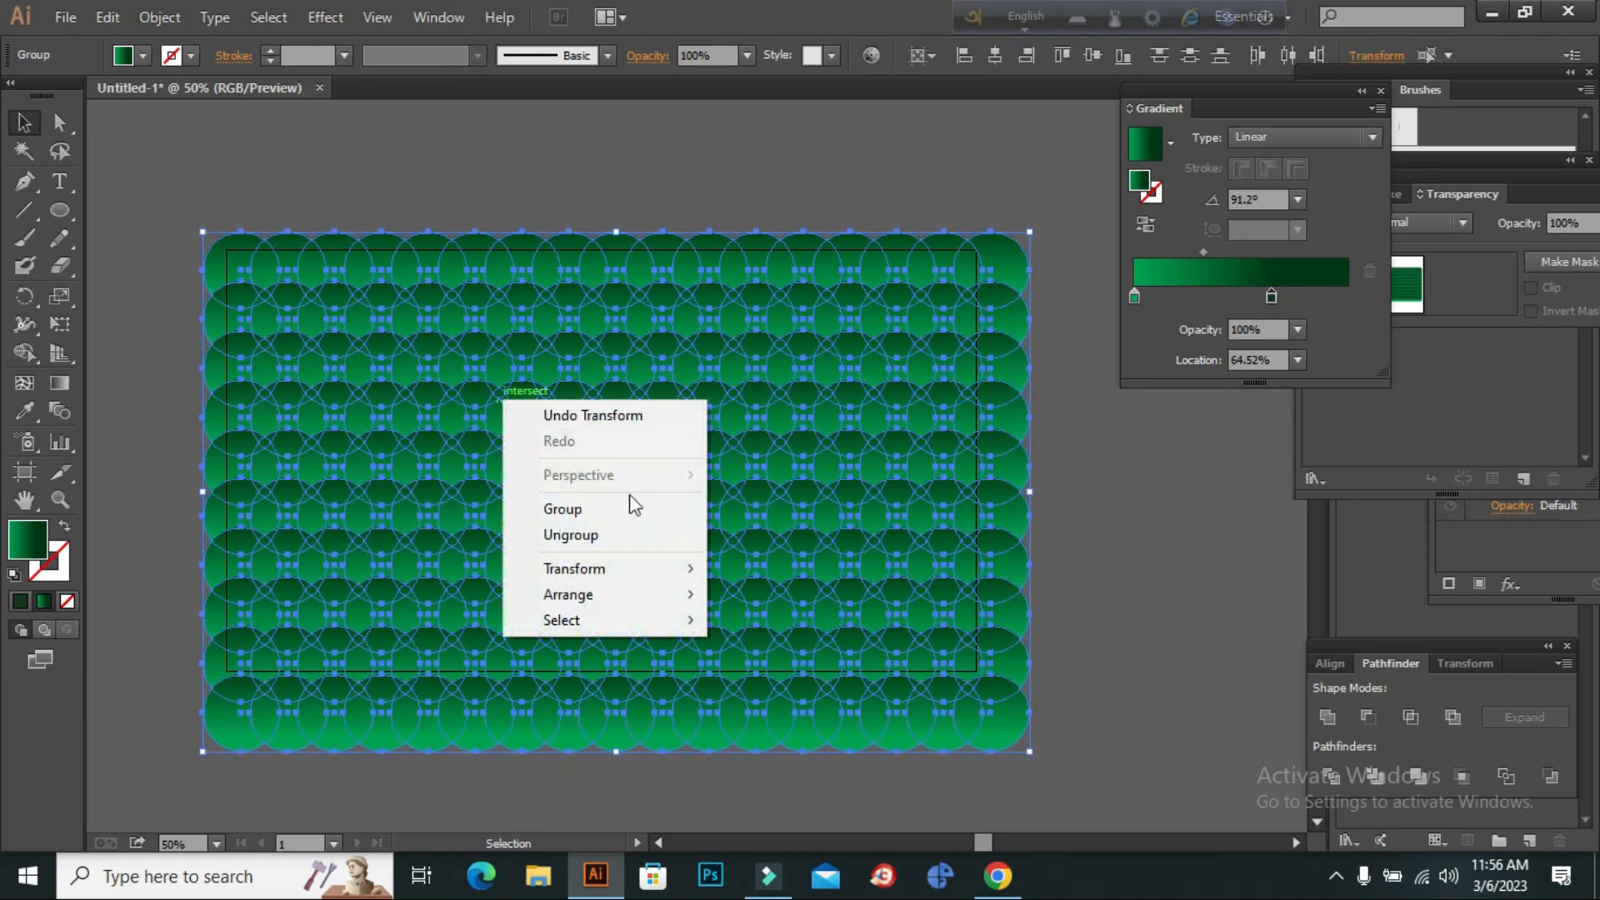
{"action": "left_click", "coordinate": [572, 508]}
Reposition the grouped circles so that they extend past all four edges of the artboard
{"action": "key", "text": "Up"}
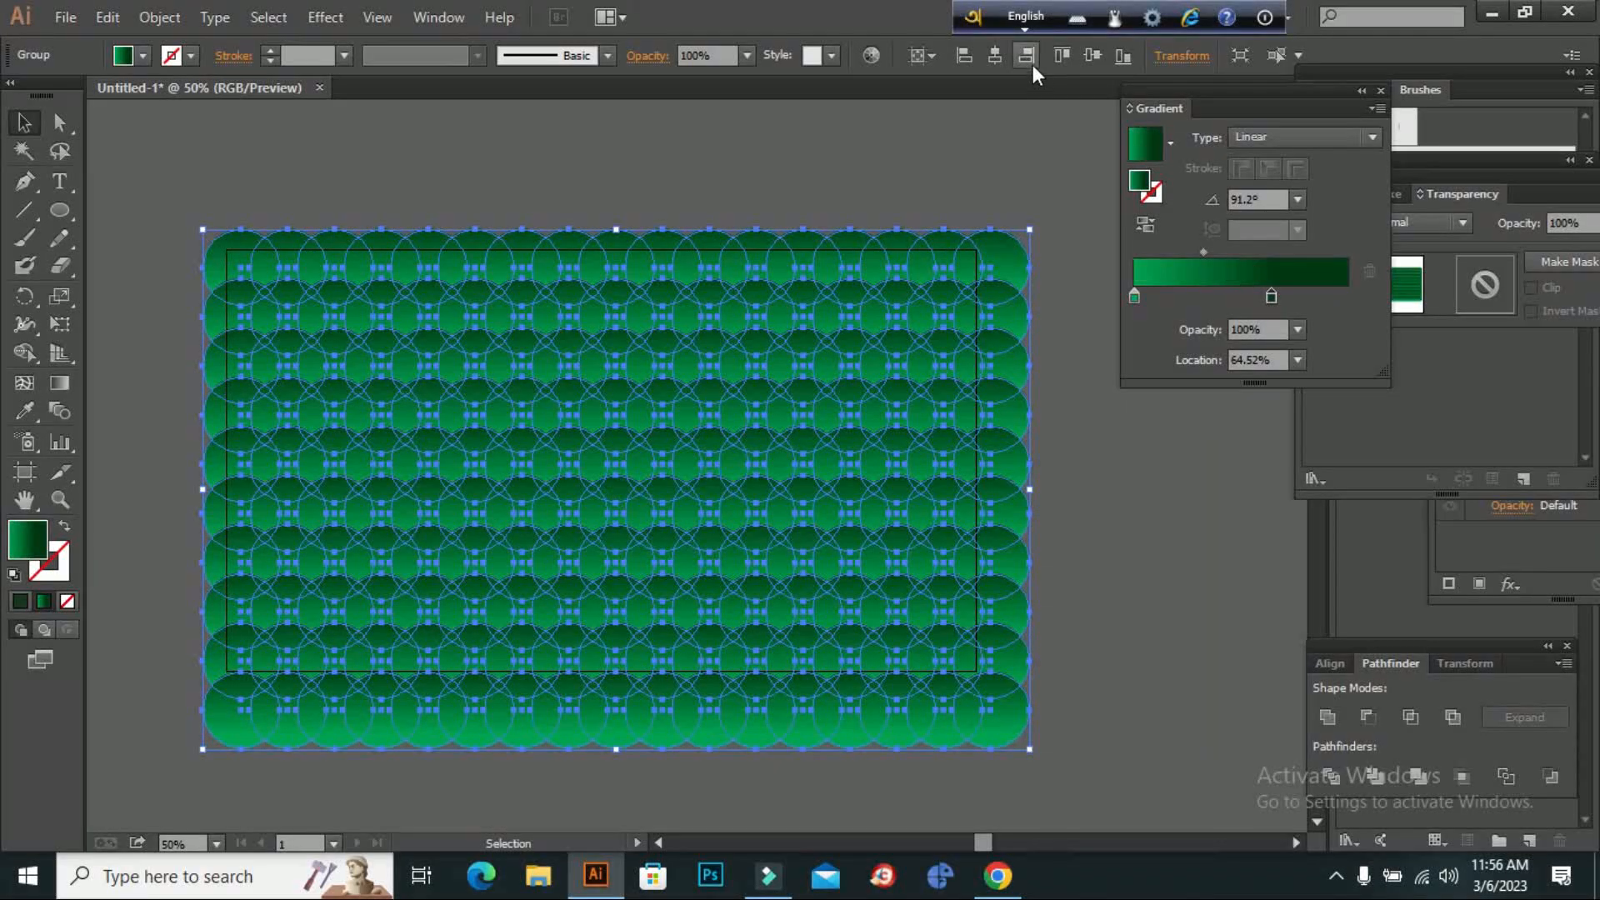
{"action": "left_click", "coordinate": [1028, 56]}
{"action": "left_click", "coordinate": [1061, 57]}
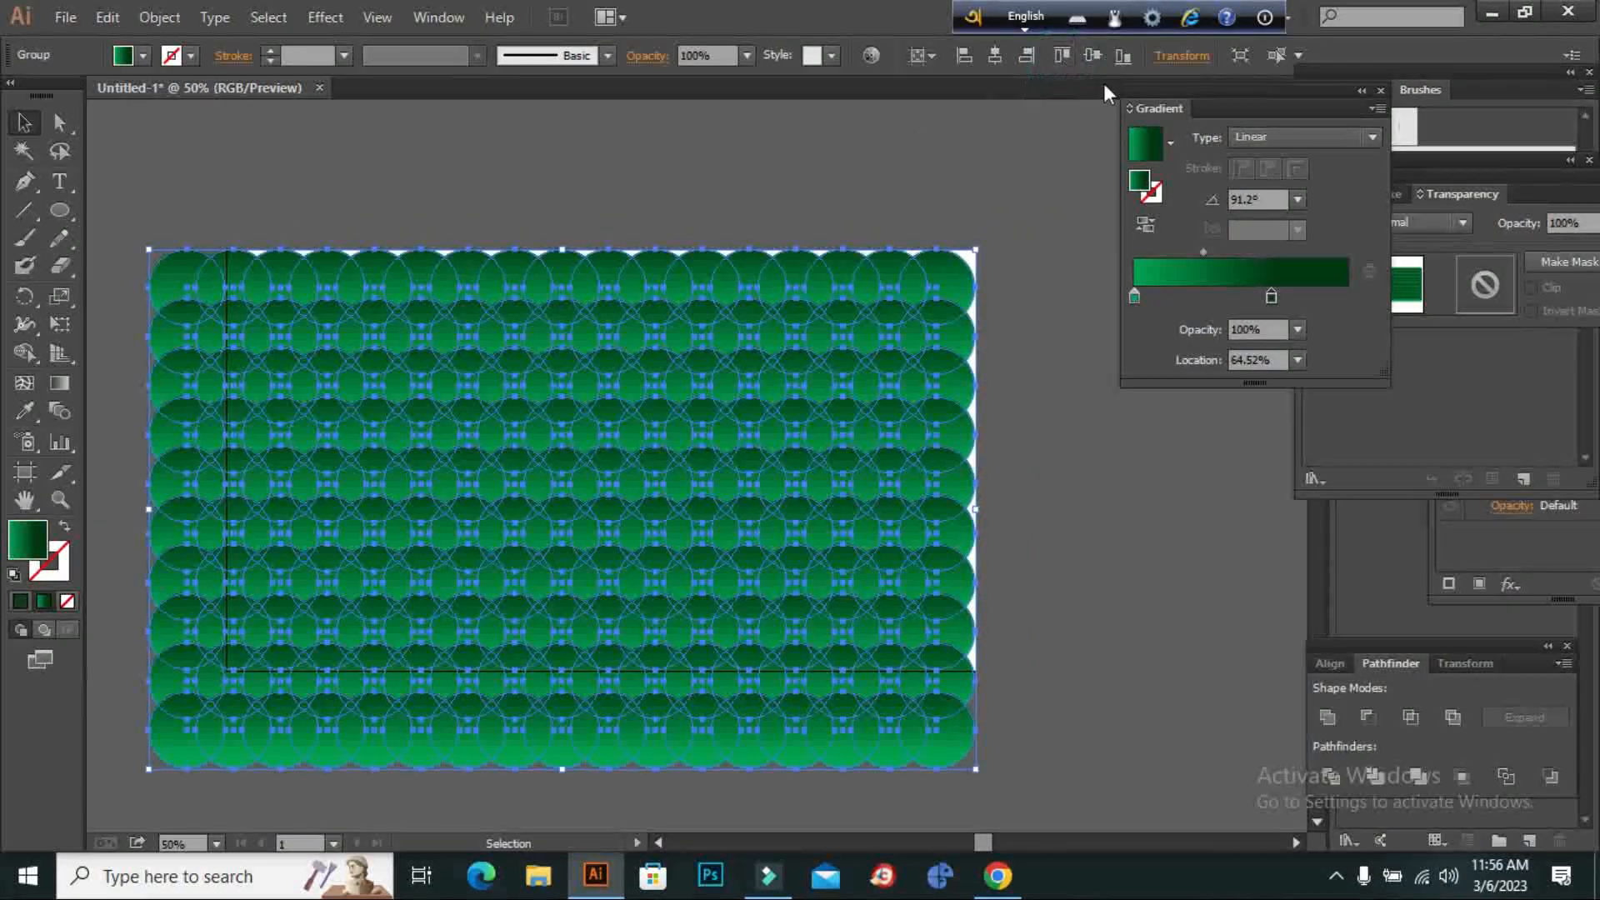
{"action": "left_click_drag", "start_coordinate": [623, 423], "coordinate": [647, 394]}
{"action": "left_click_drag", "start_coordinate": [717, 346], "coordinate": [725, 346]}
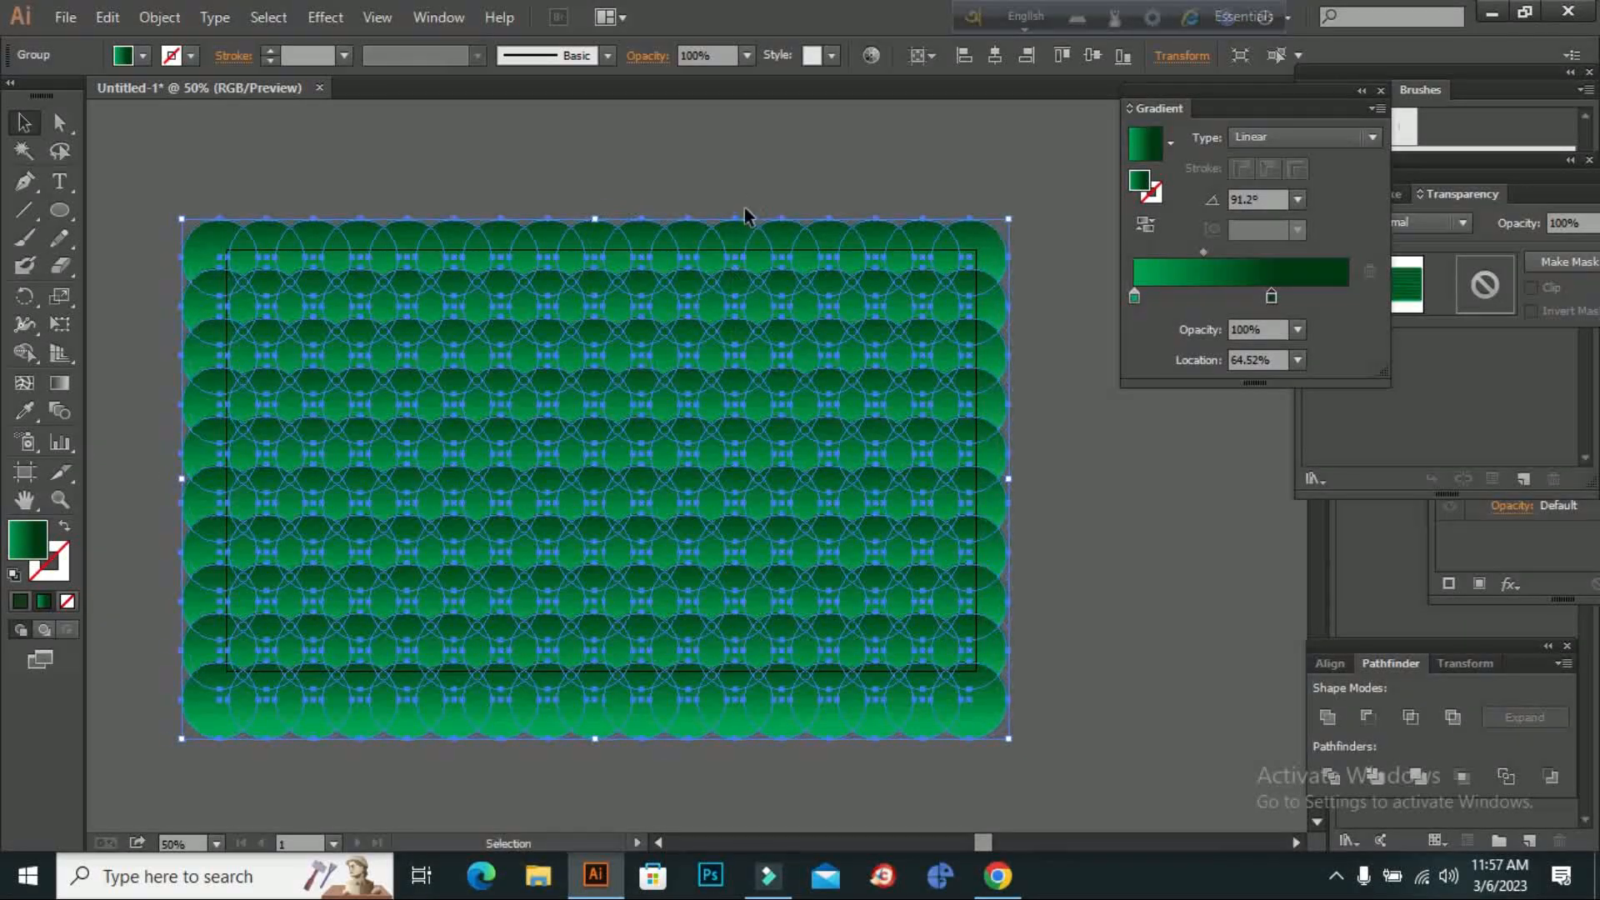
{"action": "left_click", "coordinate": [747, 197]}
Apply a Roughen effect to the circle group with a relative size of 100%, detail of 100/in and smooth points
{"action": "left_click", "coordinate": [644, 403]}
{"action": "left_click", "coordinate": [326, 16]}
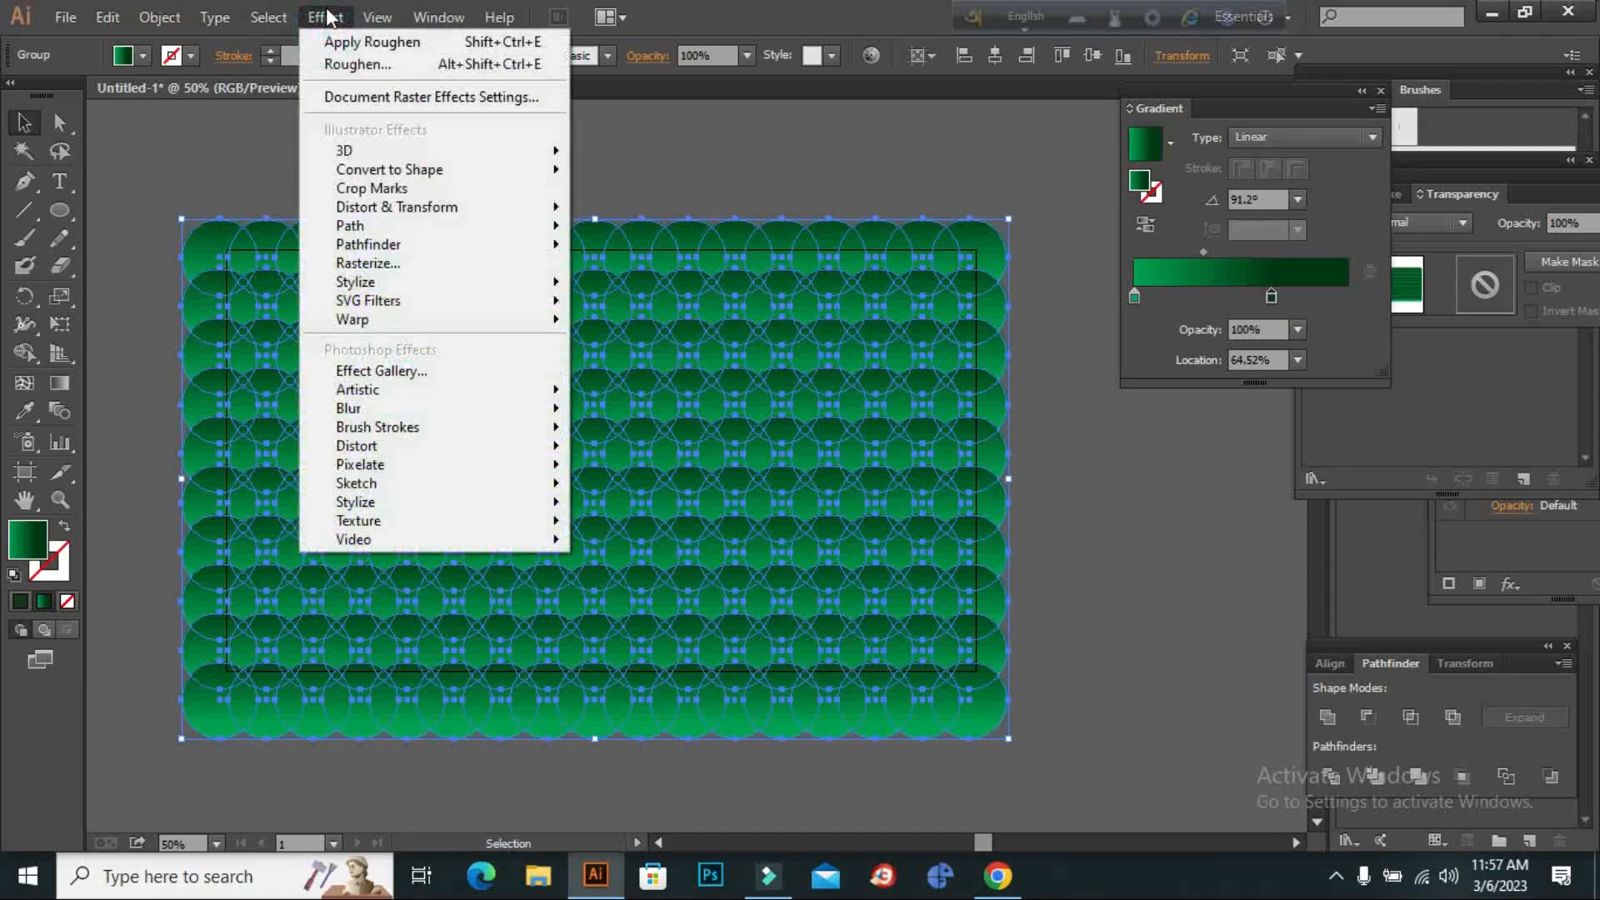
{"action": "mouse_move", "coordinate": [366, 303]}
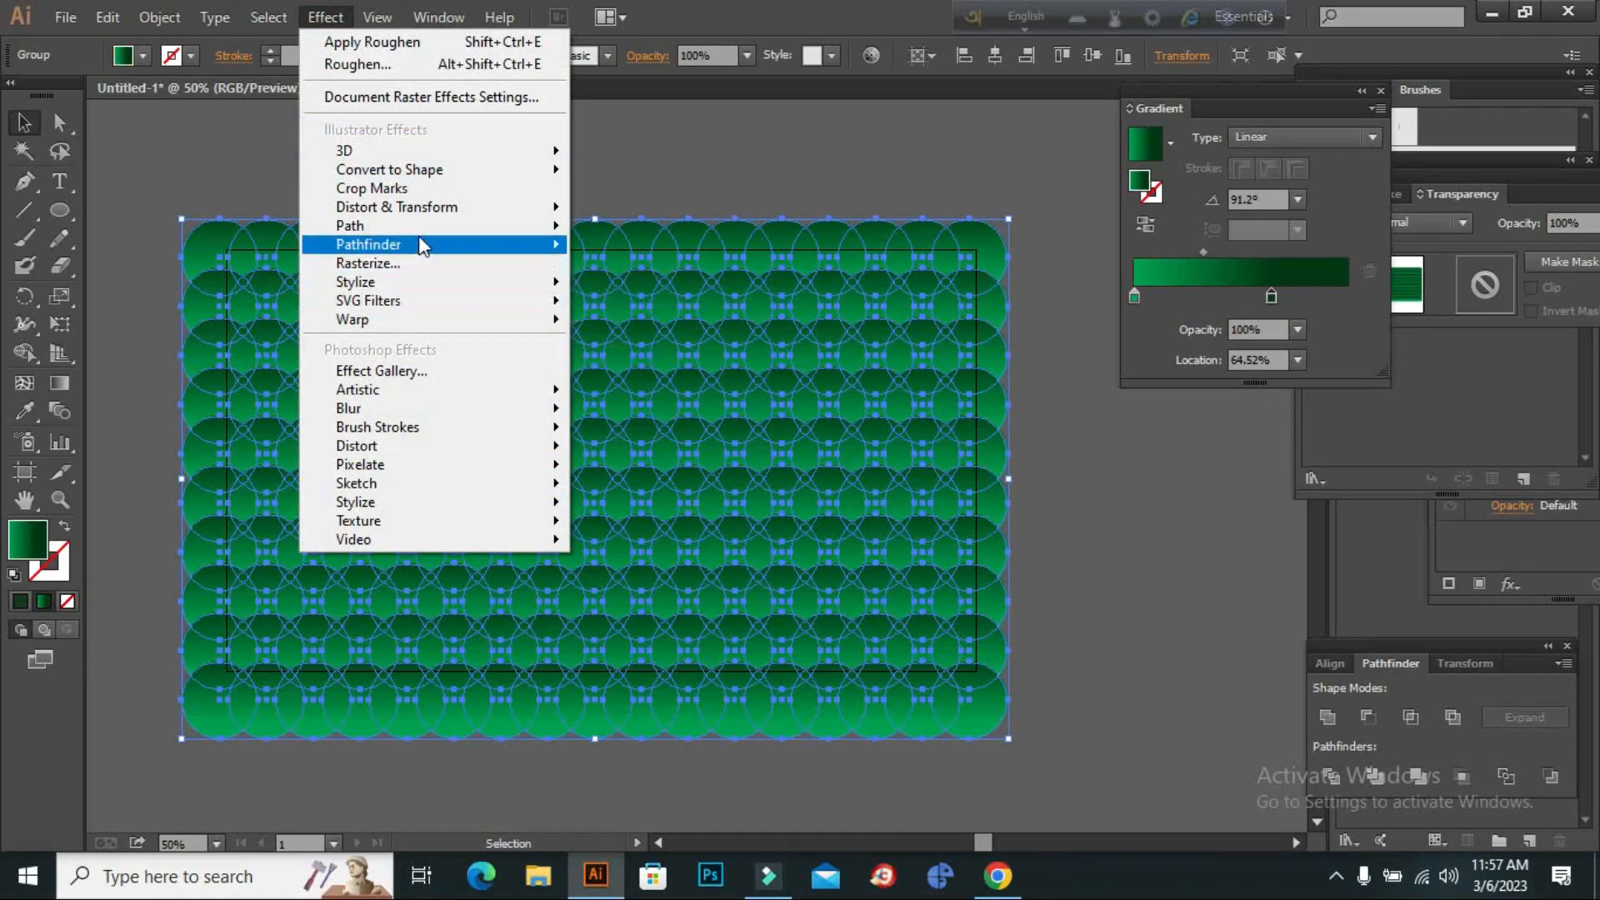
{"action": "mouse_move", "coordinate": [447, 205]}
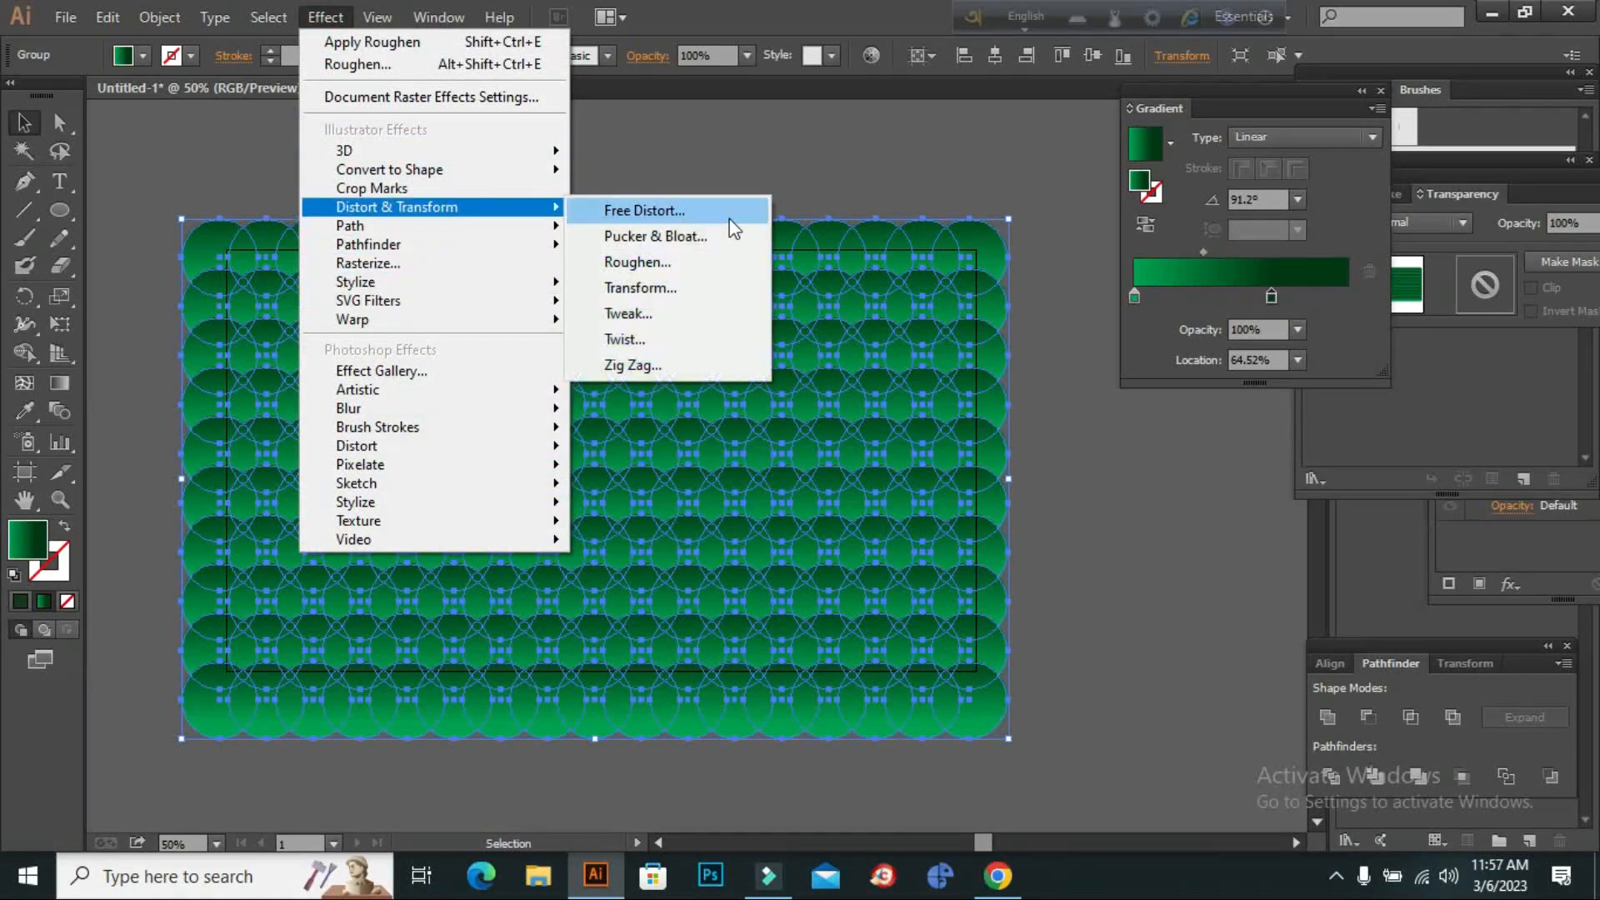
{"action": "left_click", "coordinate": [689, 261]}
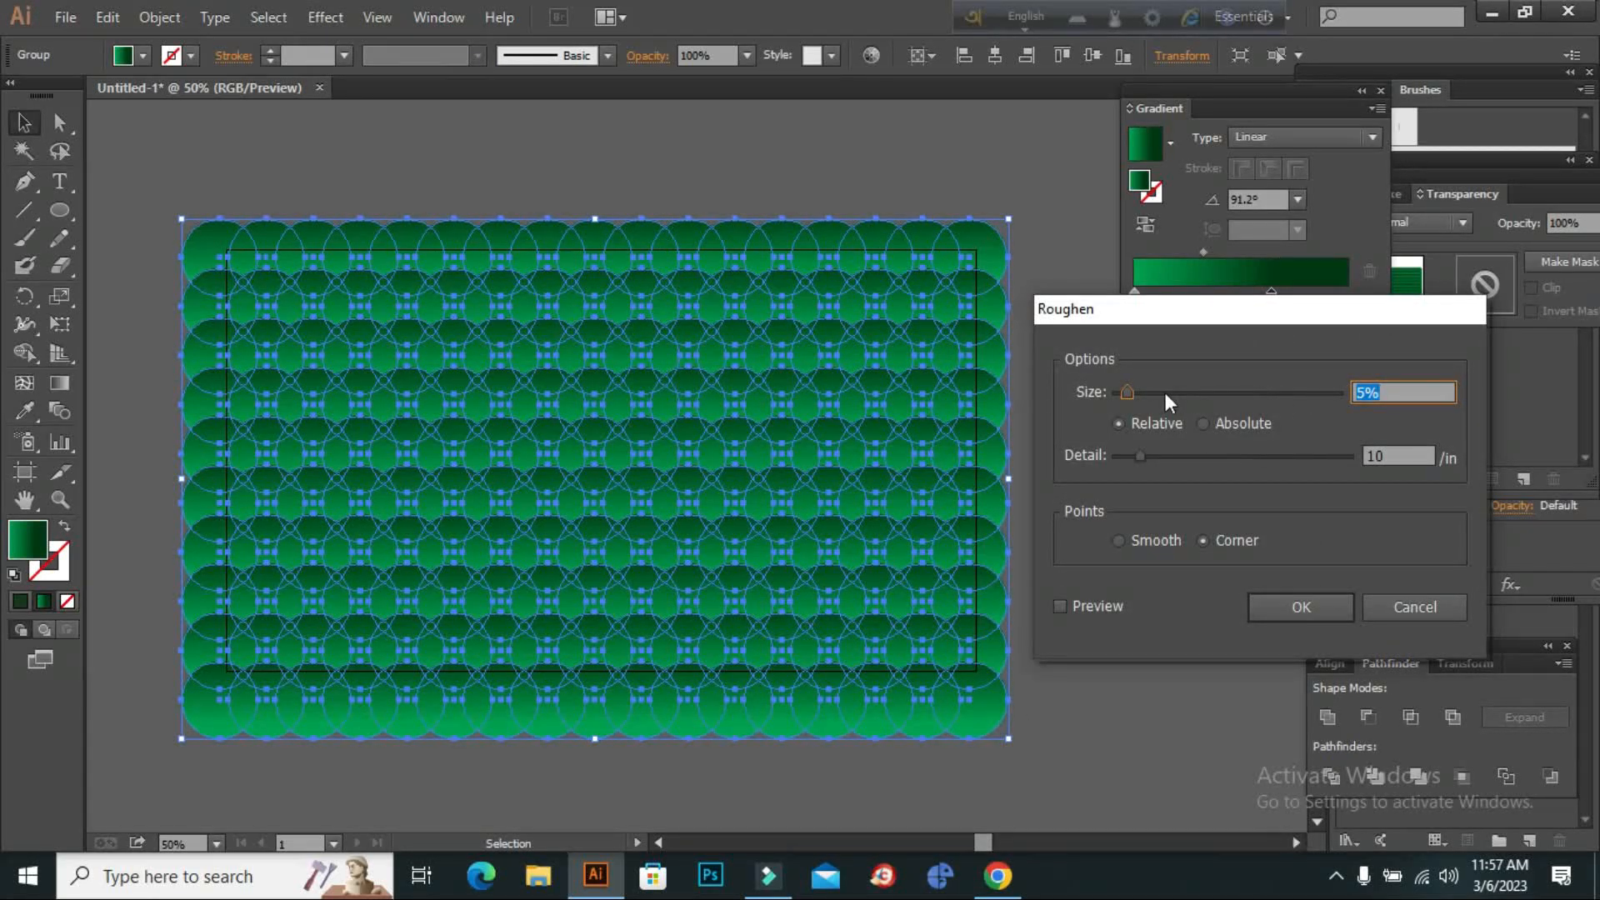
{"action": "left_click_drag", "start_coordinate": [1166, 393], "coordinate": [1455, 482]}
{"action": "left_click", "coordinate": [1152, 543]}
{"action": "left_click_drag", "start_coordinate": [1241, 463], "coordinate": [1350, 462]}
{"action": "left_click", "coordinate": [1093, 612]}
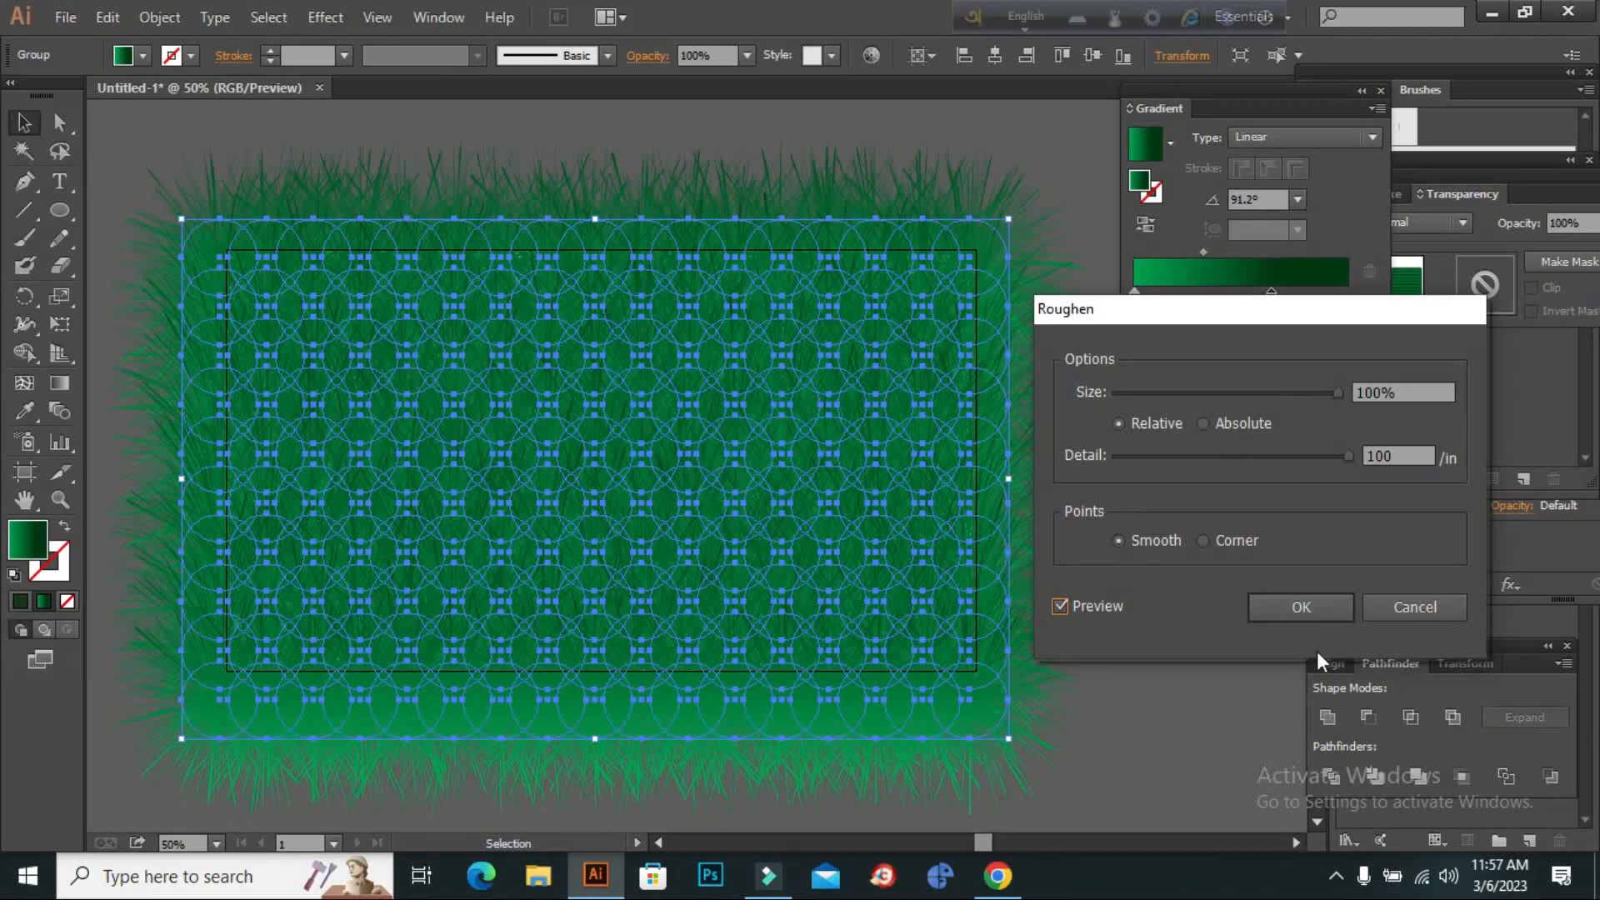
{"action": "left_click", "coordinate": [1300, 608]}
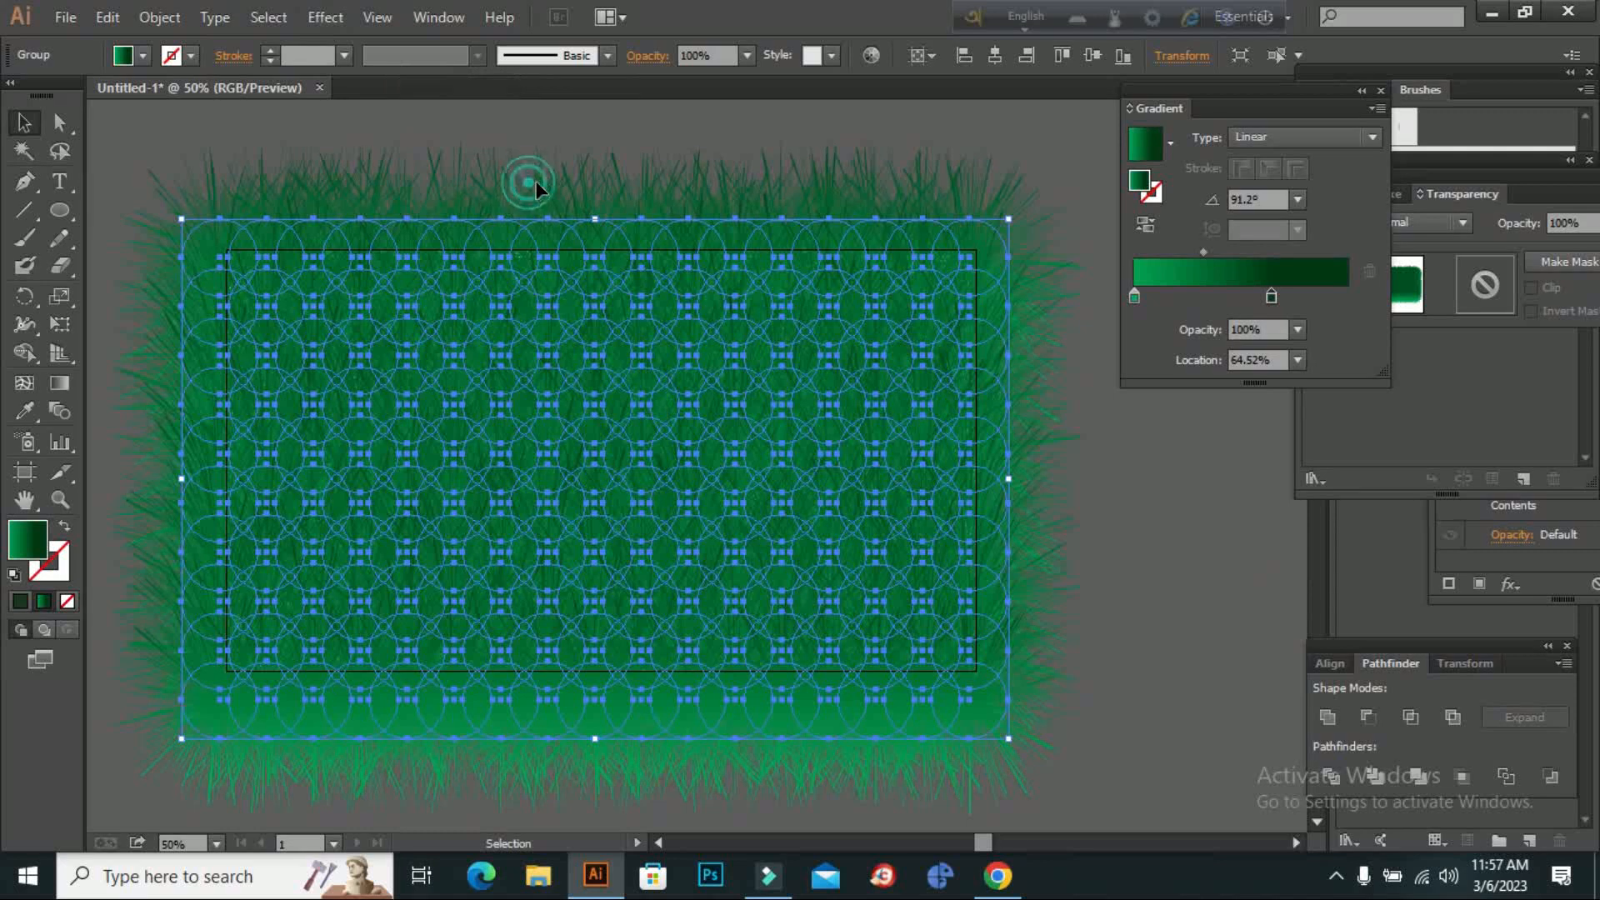
{"action": "left_click", "coordinate": [614, 151]}
{"action": "scroll", "coordinate": [665, 159], "scroll_direction": "up", "scroll_amount": 3}
{"action": "left_click", "coordinate": [670, 157]}
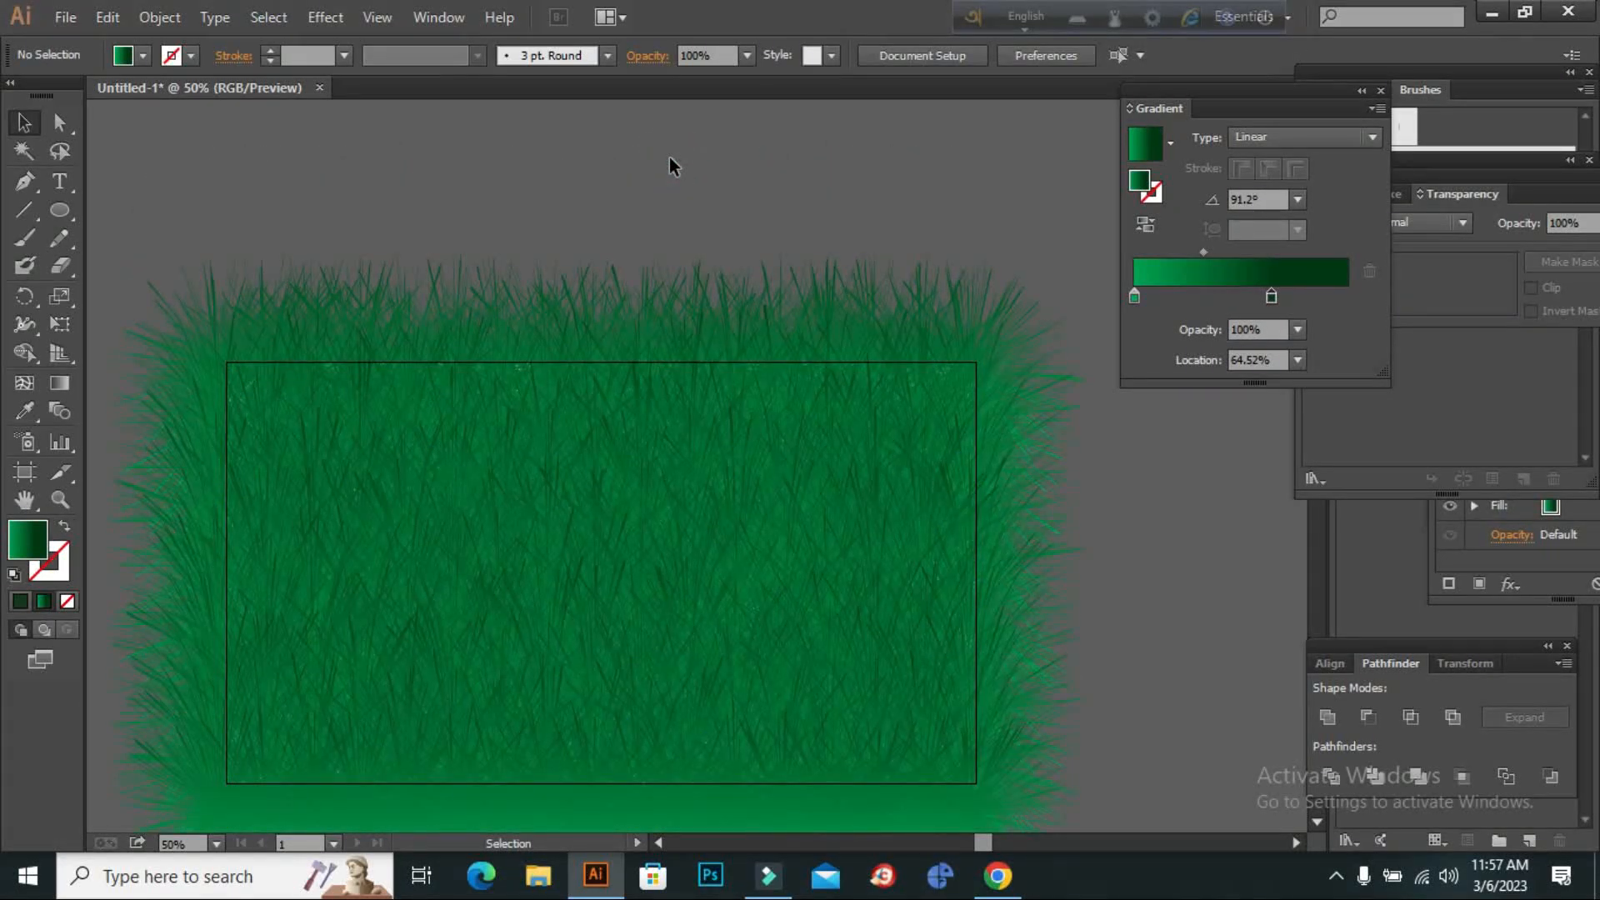
Move the roughened grass group 10 px horizontally to the right
{"action": "left_click", "coordinate": [480, 481]}
{"action": "scroll", "coordinate": [487, 477], "scroll_direction": "down", "scroll_amount": 3}
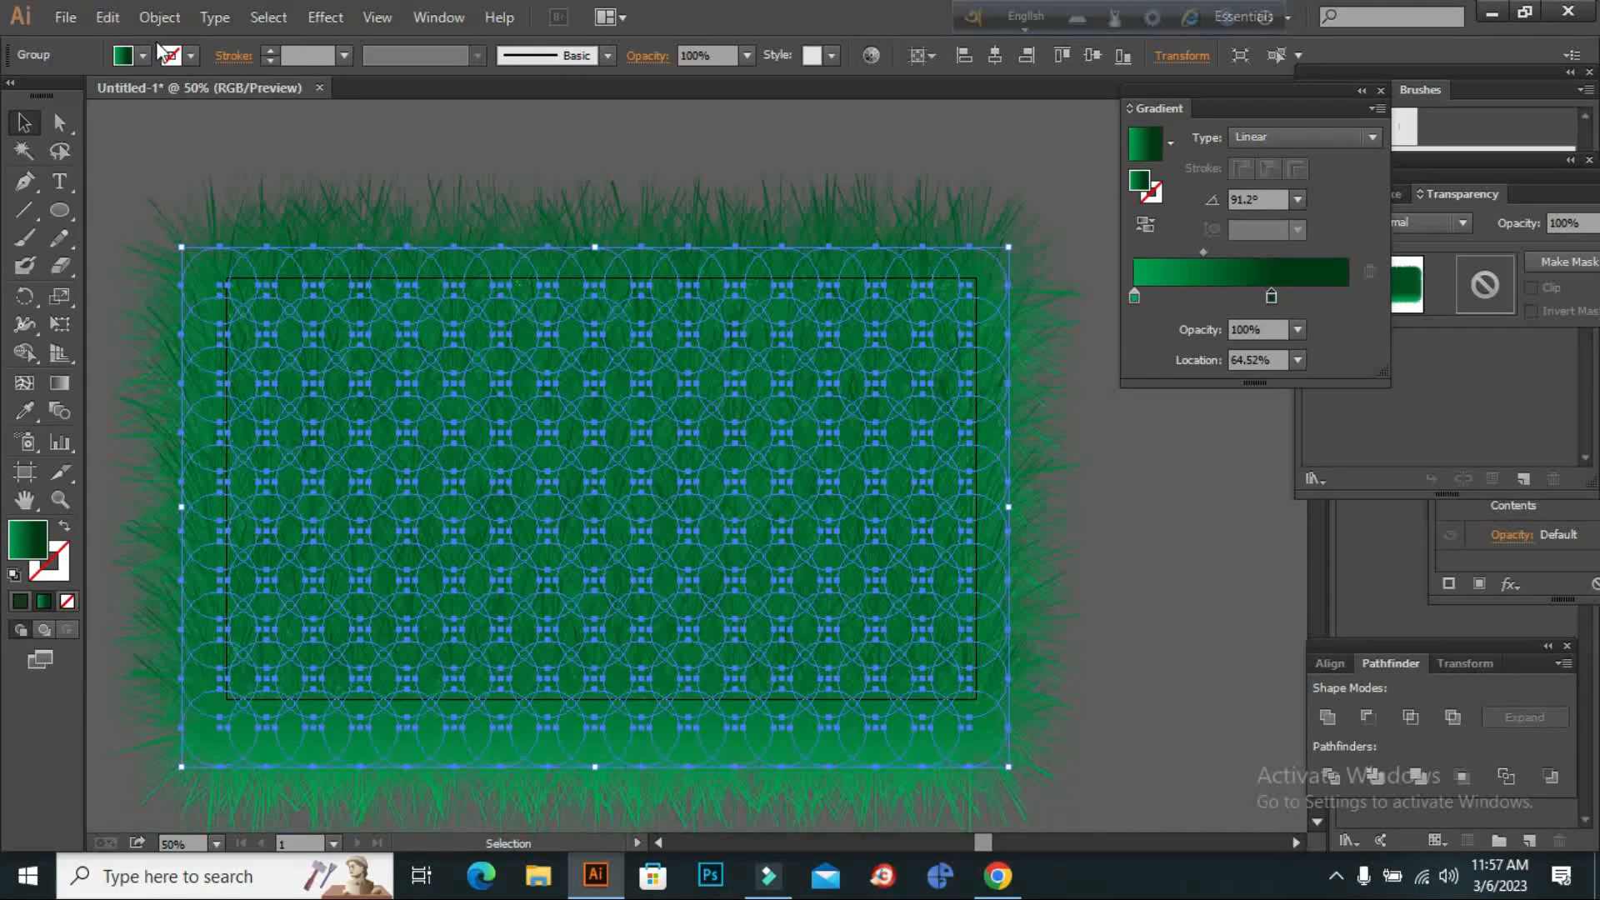
{"action": "left_click_drag", "start_coordinate": [390, 173], "coordinate": [333, 156]}
{"action": "left_click", "coordinate": [364, 145]}
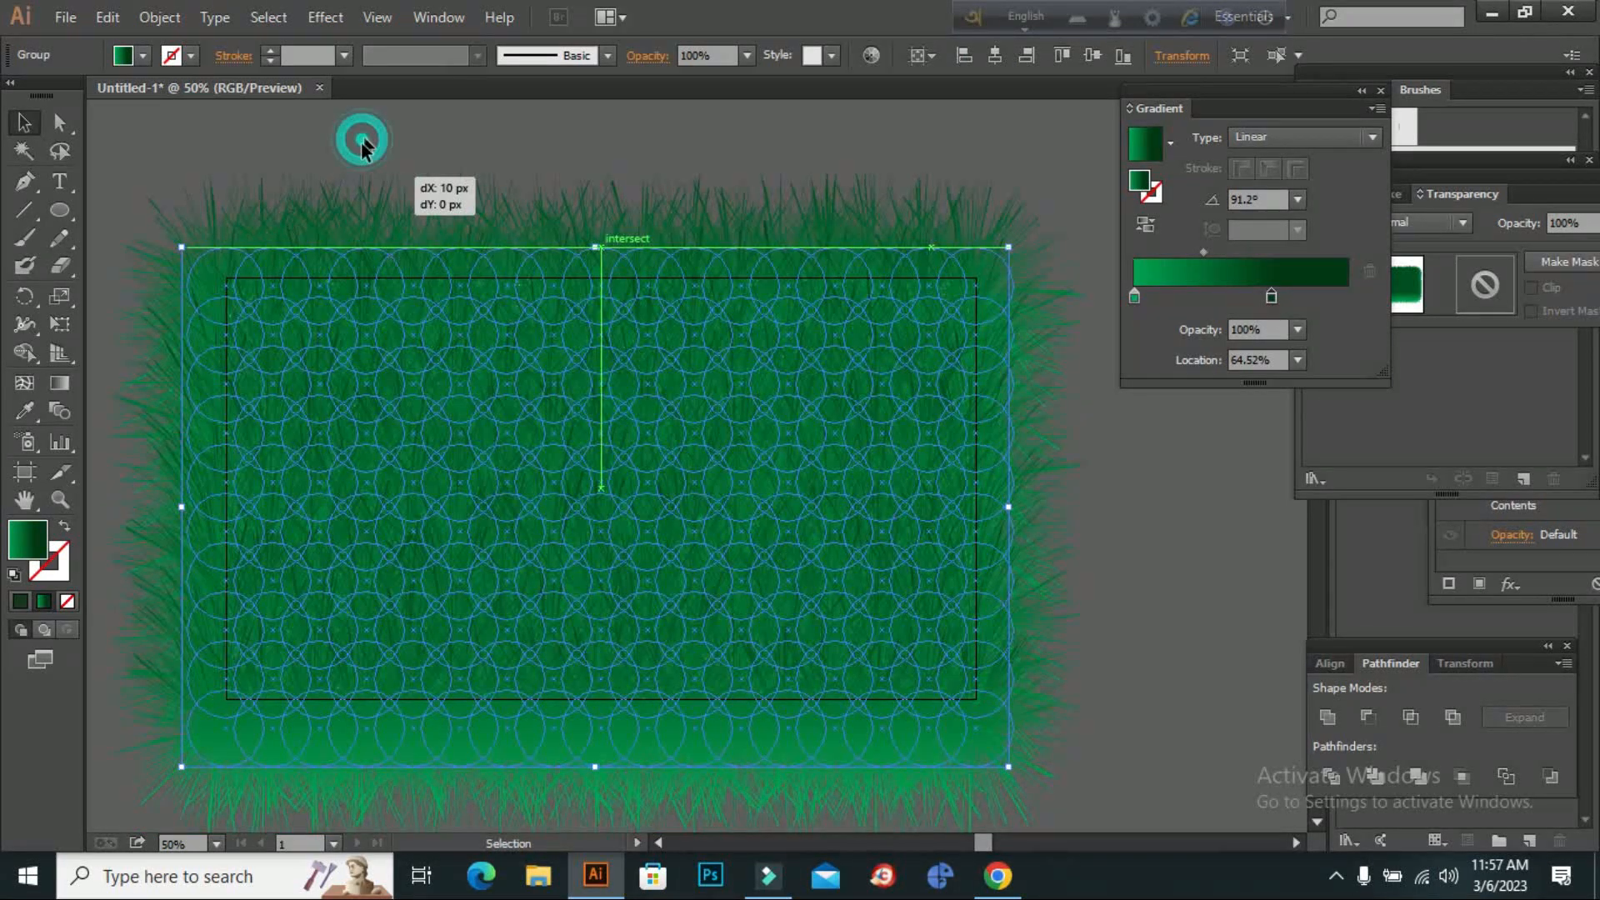
{"action": "left_click", "coordinate": [353, 334]}
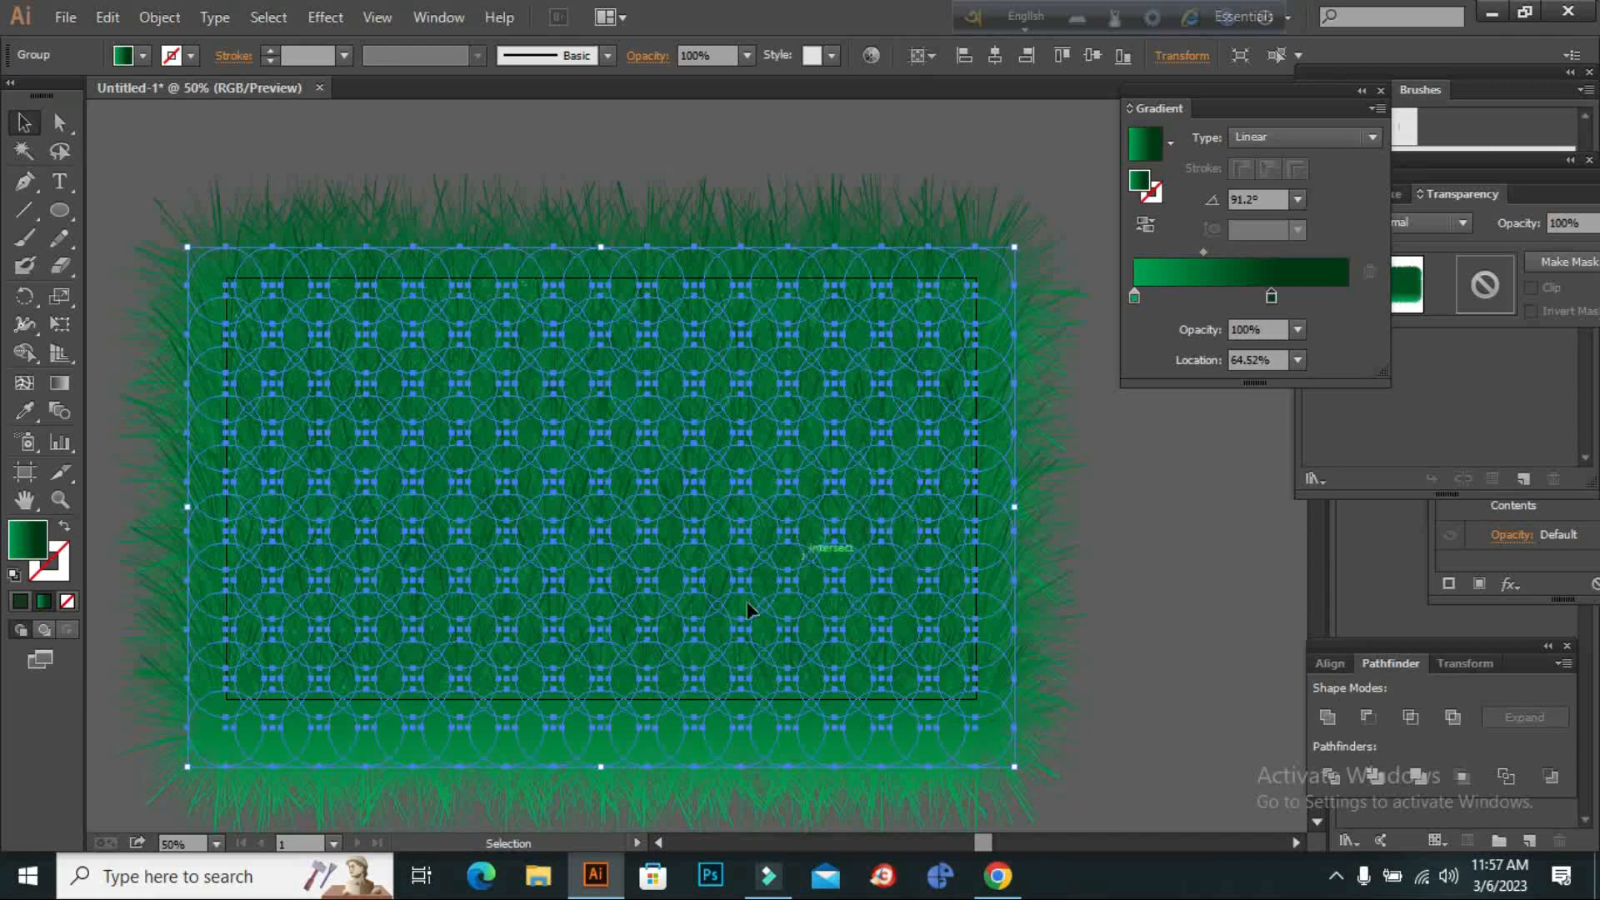
Expand the appearance of the roughened grass group and deselect it
{"action": "scroll", "coordinate": [488, 594], "scroll_direction": "down", "scroll_amount": 3}
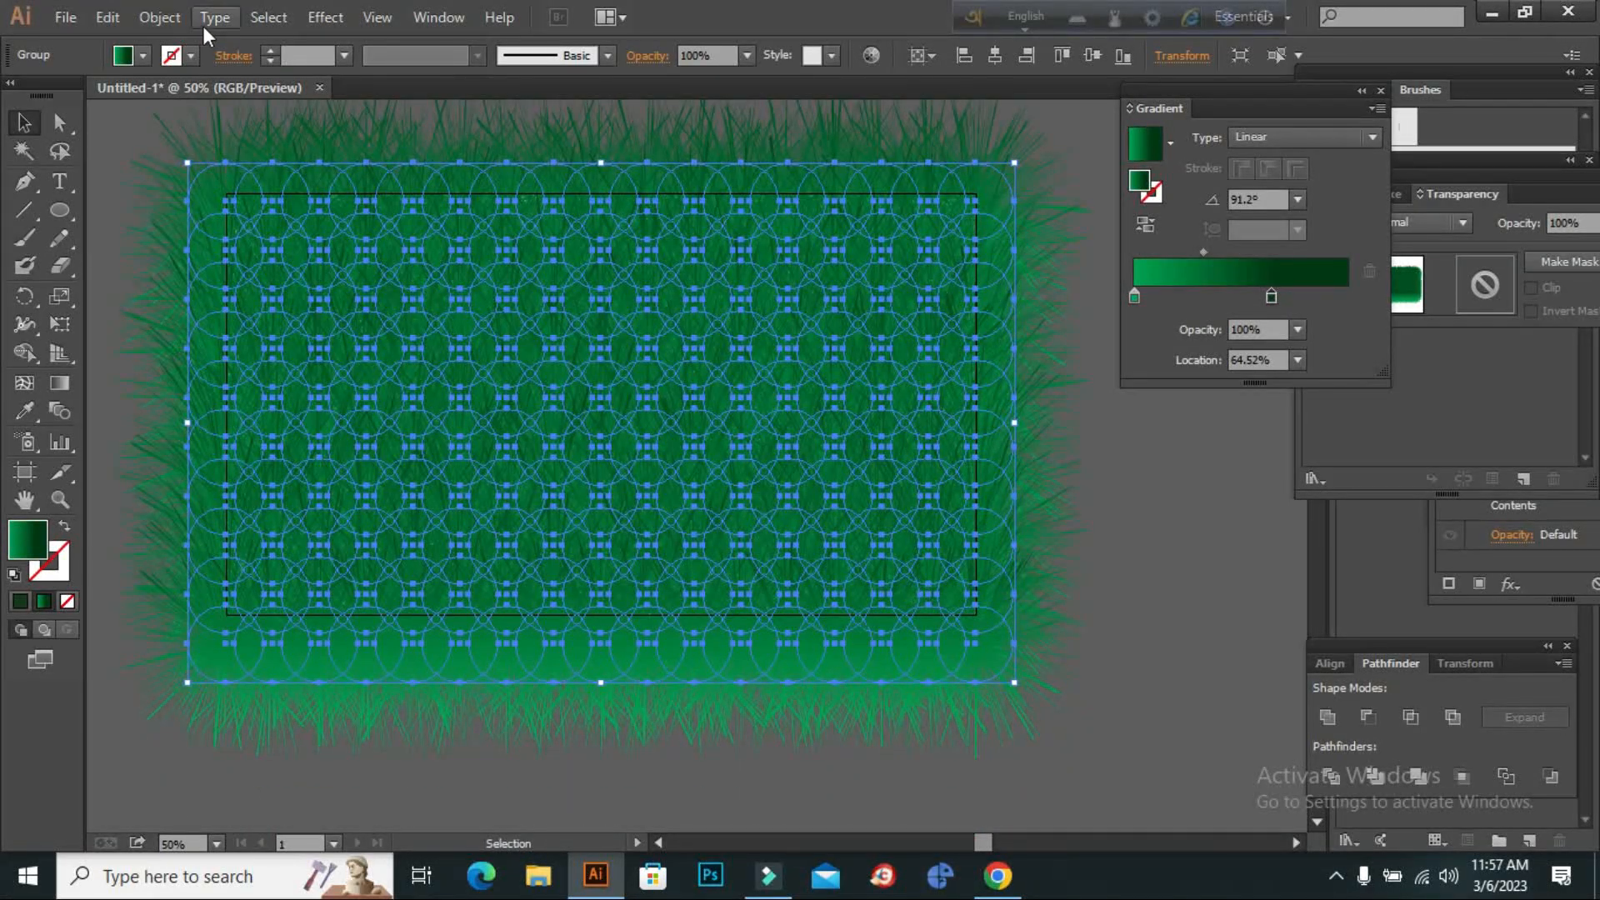
{"action": "left_click", "coordinate": [168, 15]}
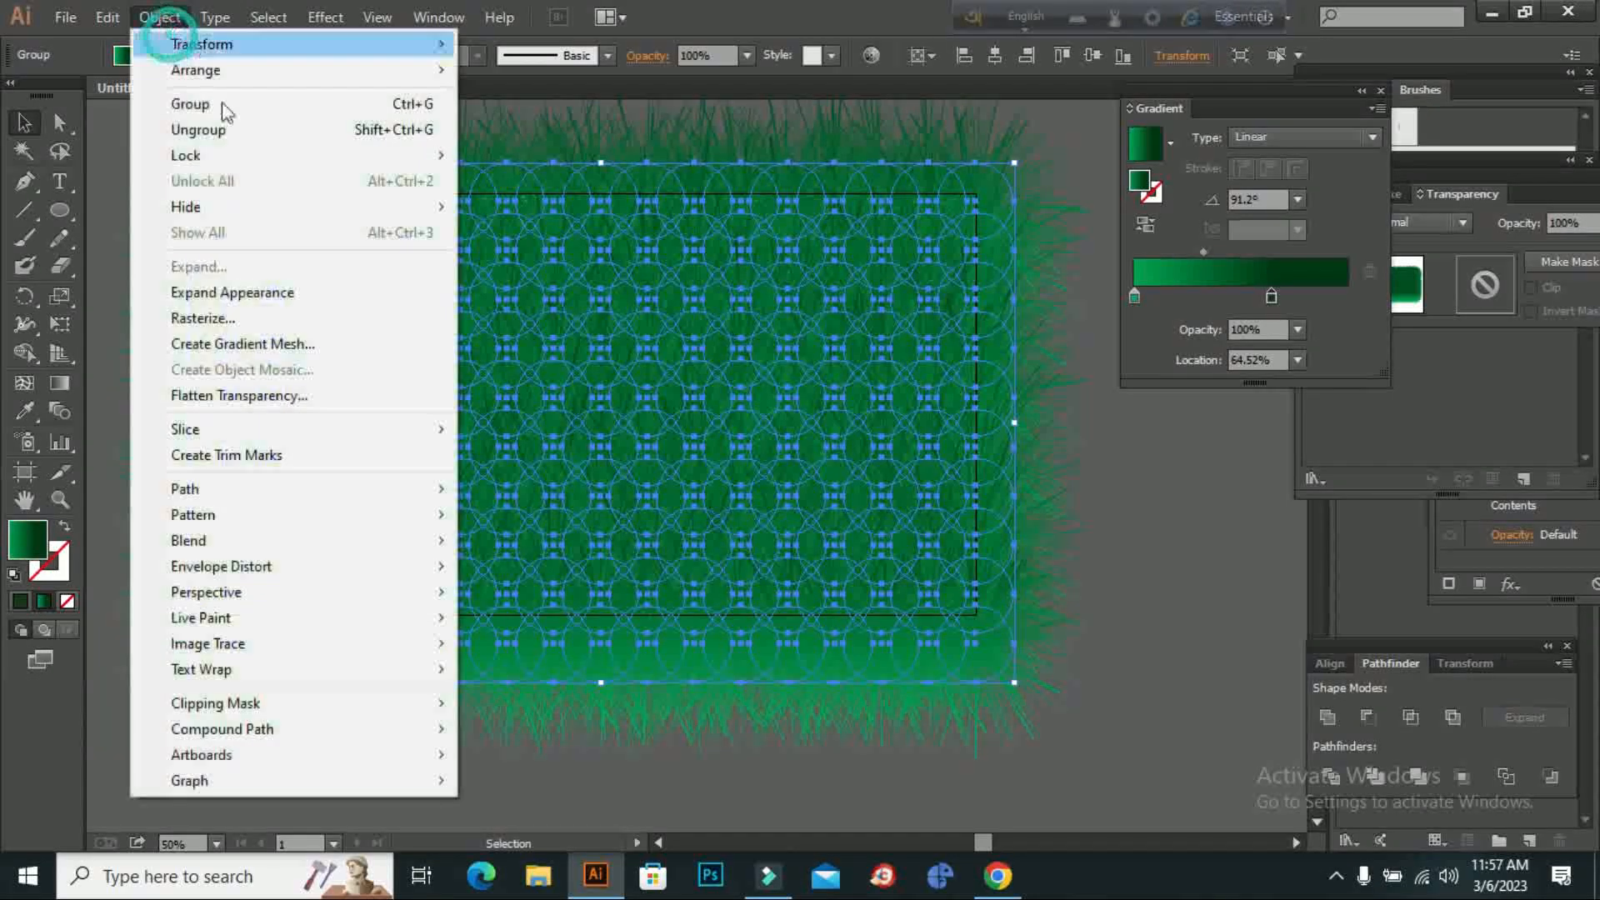
{"action": "left_click", "coordinate": [219, 298]}
{"action": "left_click", "coordinate": [1102, 470]}
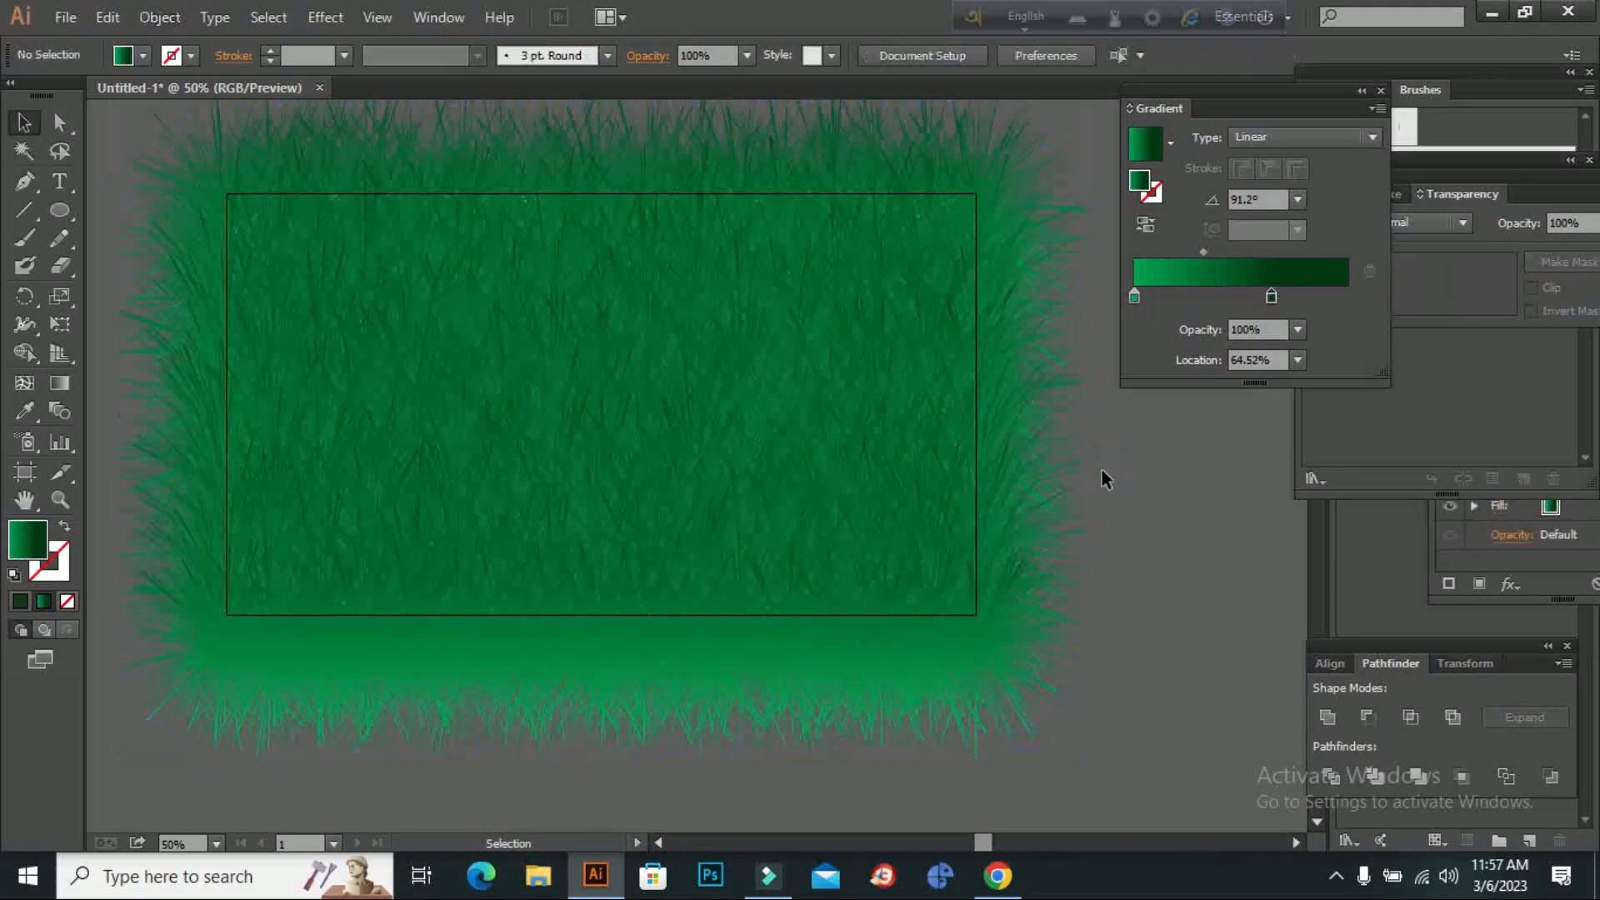